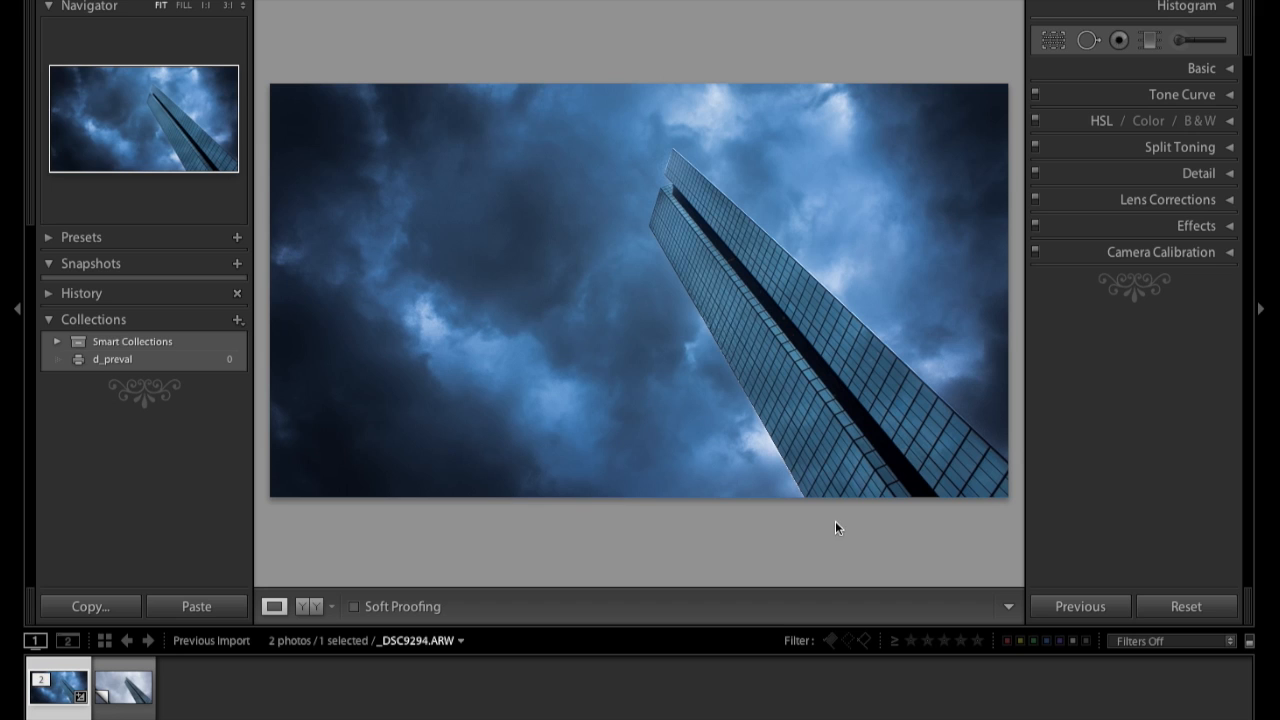
Step: Select the unedited Copy 1 of the skyscraper photo and set its sharpening Amount to 50
{"action": "left_click", "coordinate": [138, 690]}
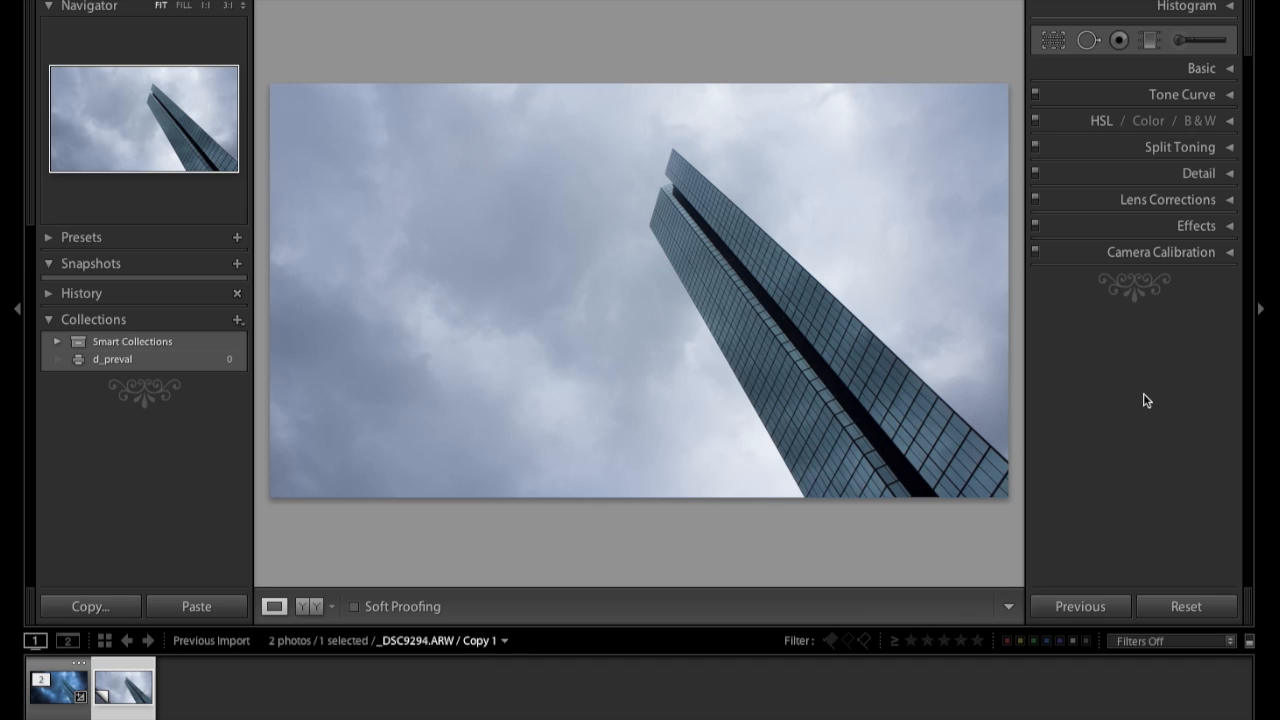
{"action": "key", "text": "ctrl+5"}
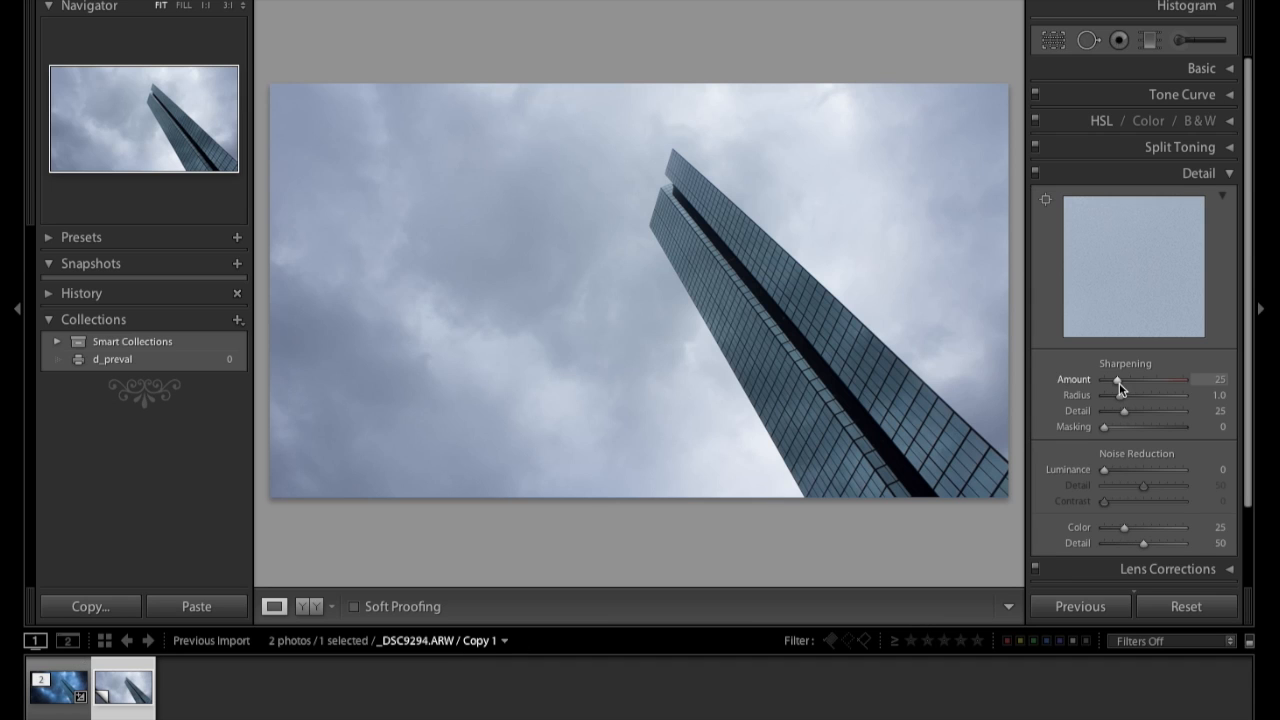
{"action": "left_click_drag", "start_coordinate": [1118, 385], "coordinate": [1133, 384]}
Step: Compare before and after side by side at 1:1 and 3:1, examining the building's edge for colour fringing
{"action": "left_click", "coordinate": [207, 6]}
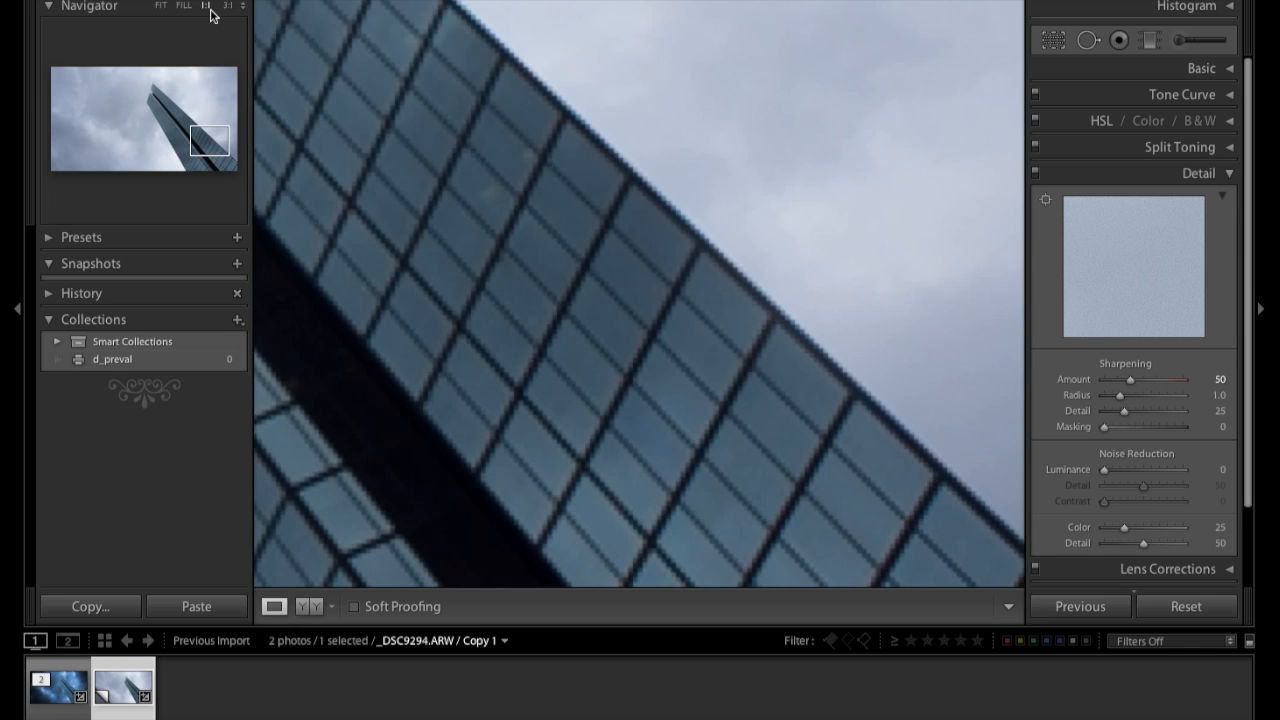
{"action": "left_click", "coordinate": [316, 598]}
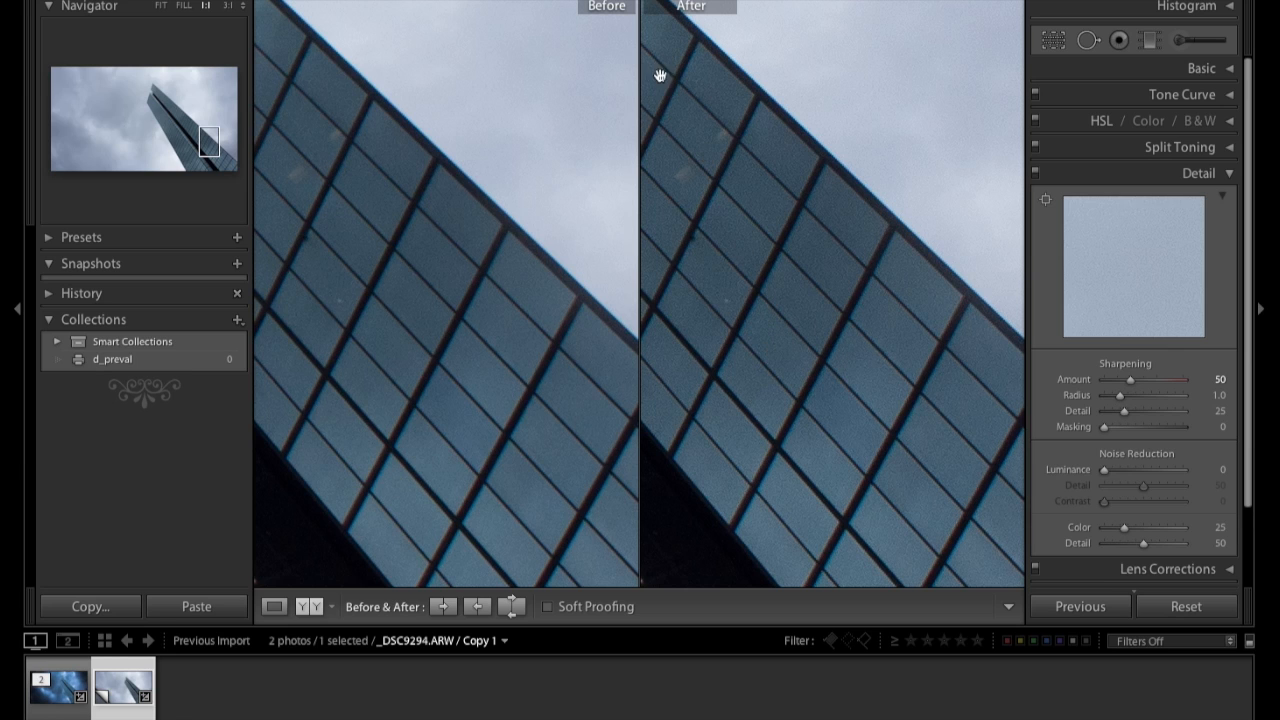
{"action": "left_click", "coordinate": [229, 6]}
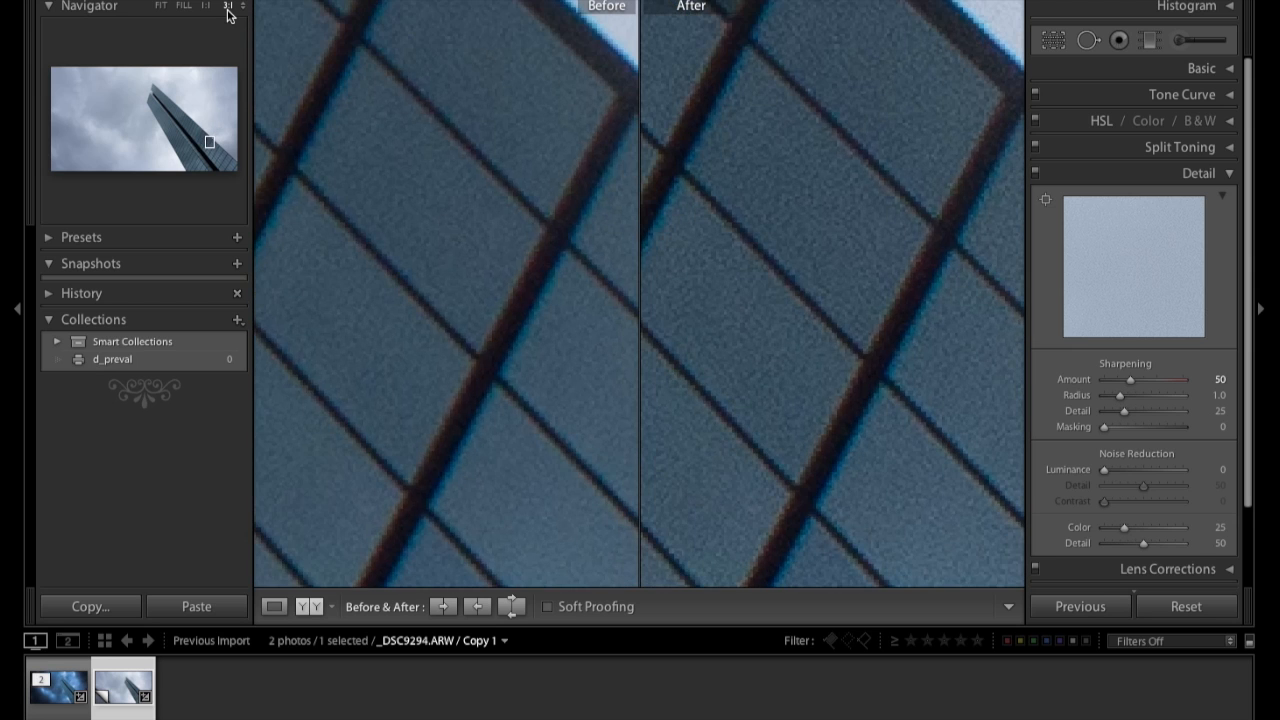
{"action": "left_click_drag", "start_coordinate": [430, 160], "coordinate": [375, 456]}
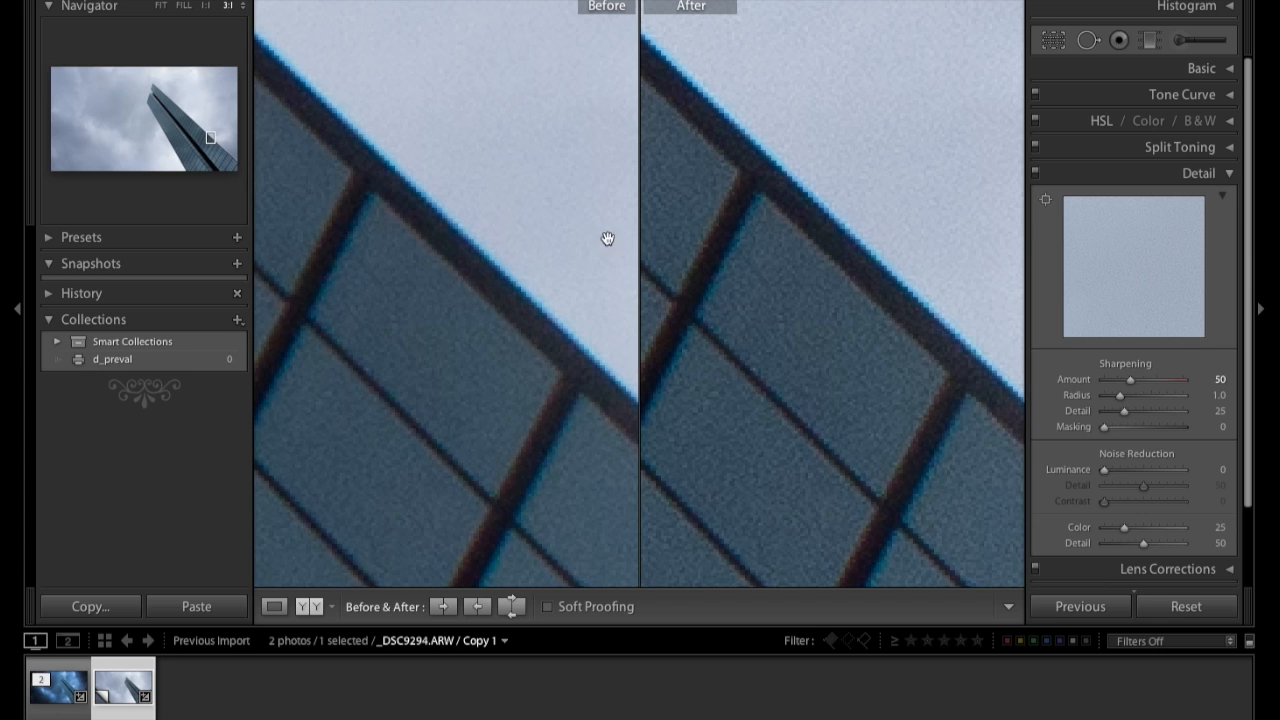
Step: Enable Remove Chromatic Aberration in the photo's lens corrections
{"action": "left_click", "coordinate": [1231, 176]}
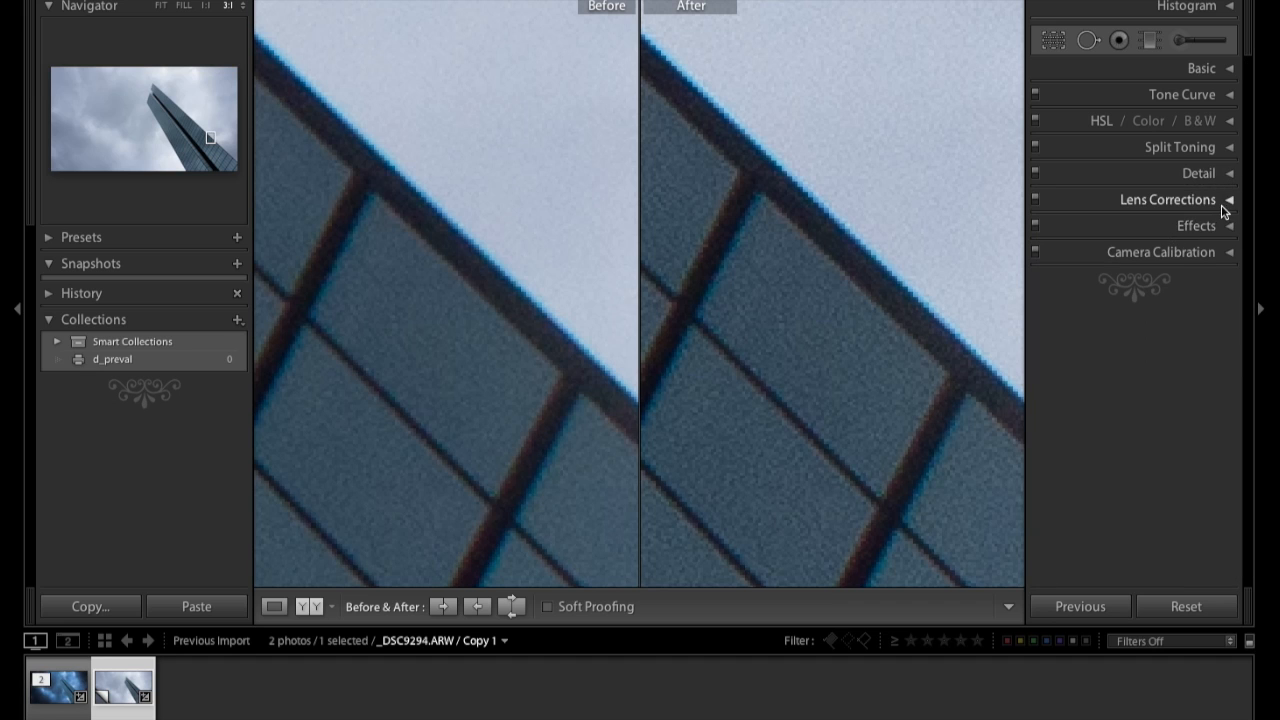
{"action": "left_click", "coordinate": [1227, 201]}
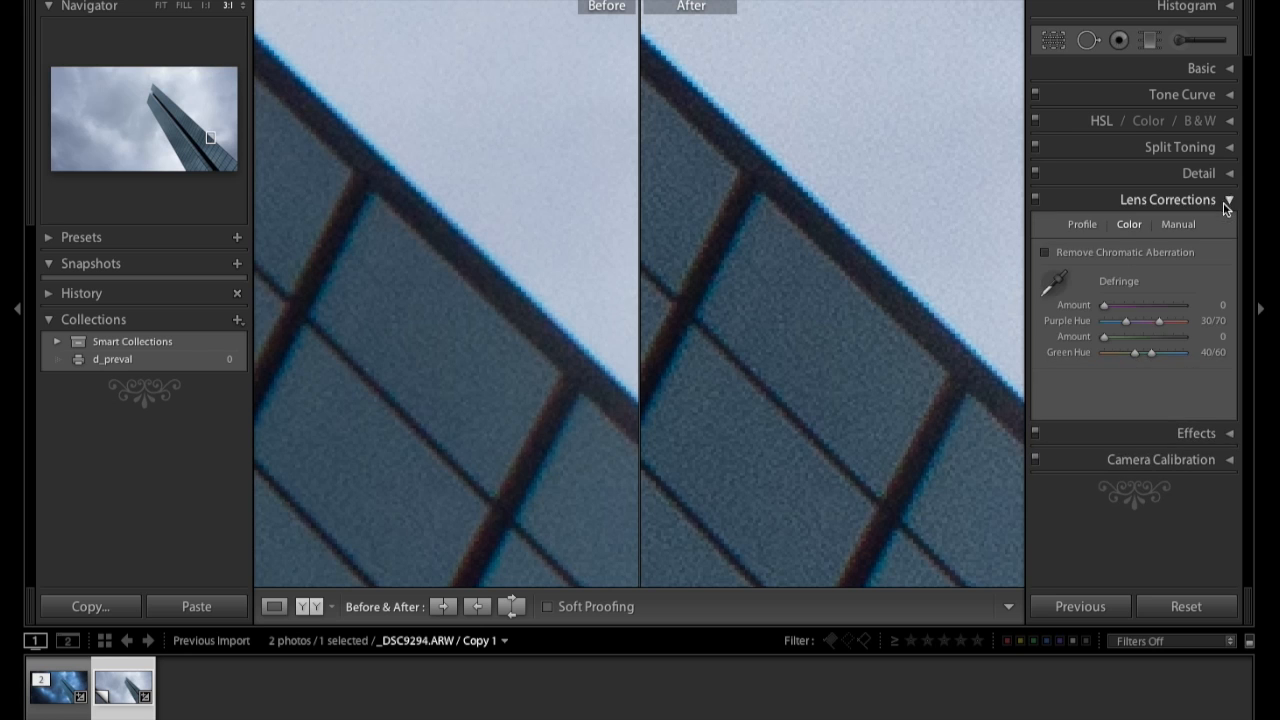
{"action": "left_click", "coordinate": [1081, 226]}
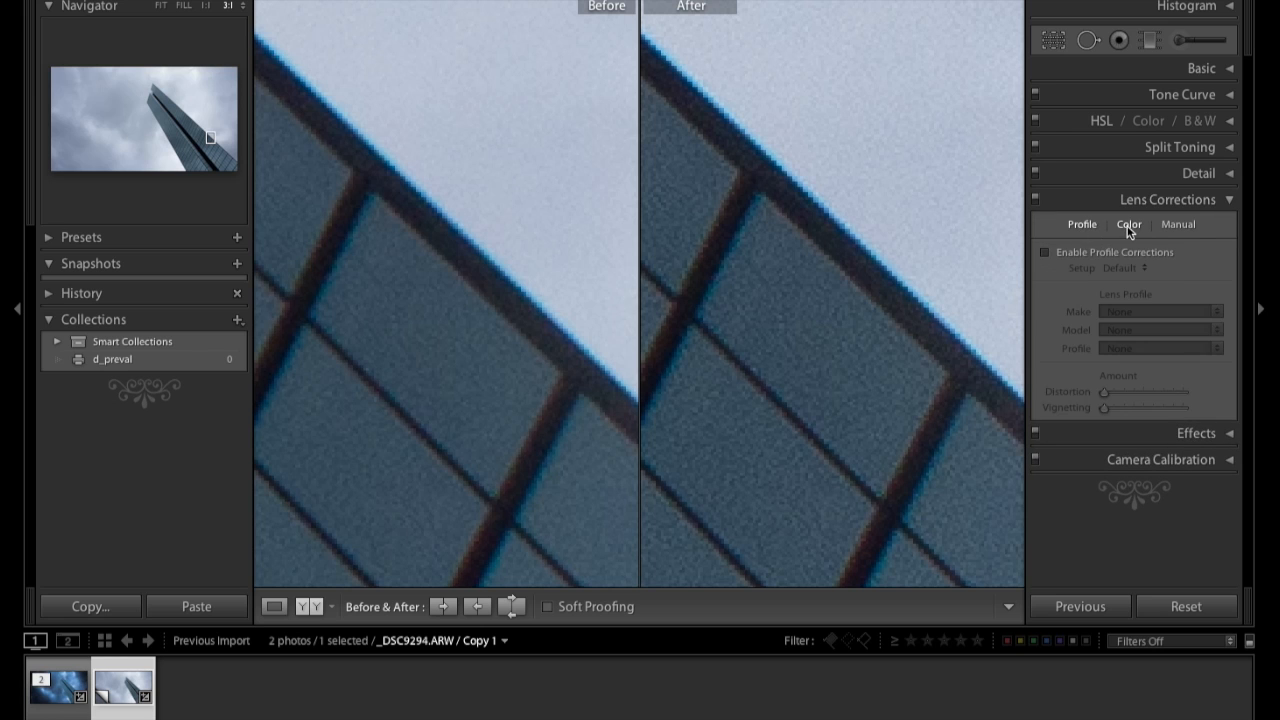
{"action": "left_click", "coordinate": [1128, 225]}
{"action": "left_click", "coordinate": [1177, 225]}
{"action": "left_click", "coordinate": [1128, 225]}
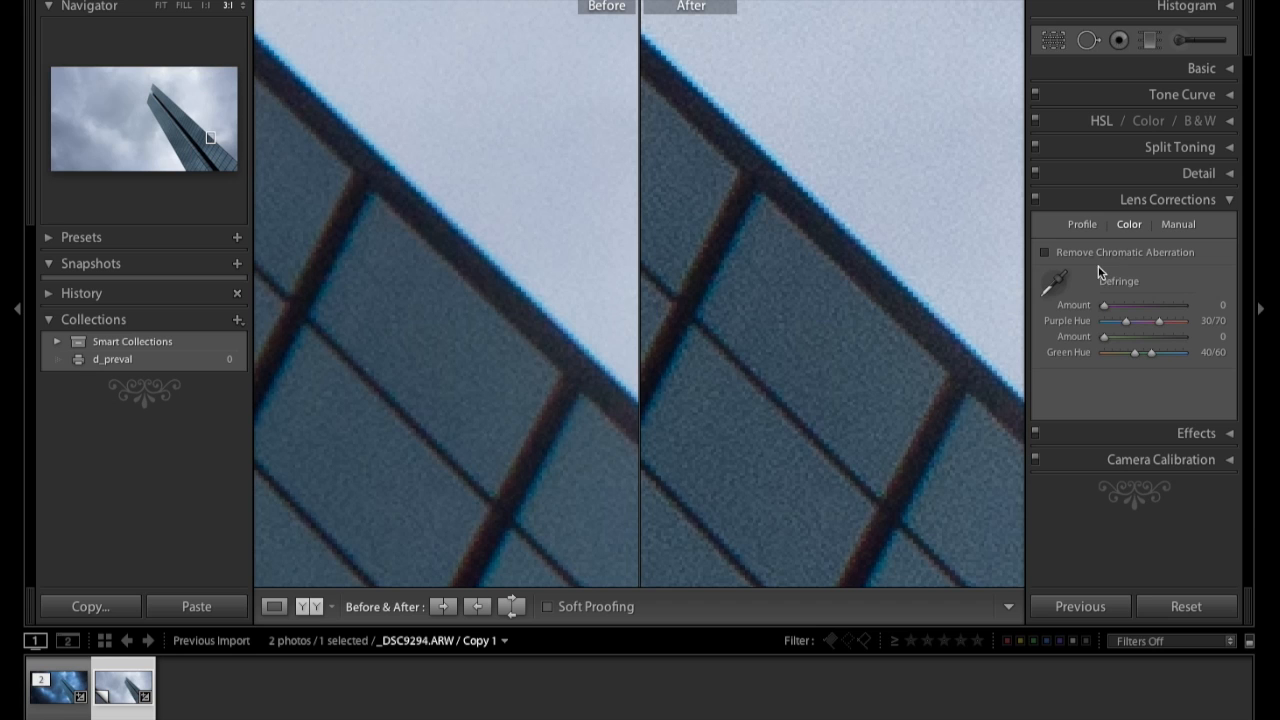
{"action": "left_click", "coordinate": [1045, 254]}
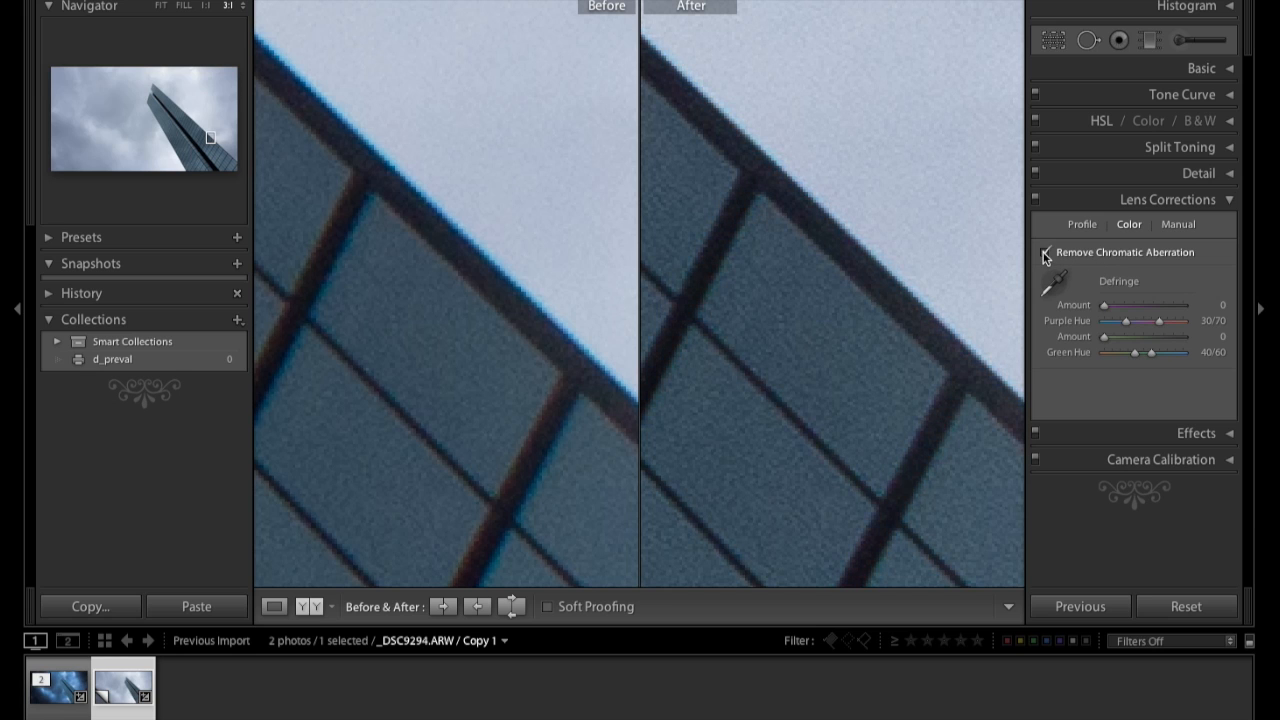
Step: Inspect the corrected building edge in the before/after comparison, then return to the single whole-image view
{"action": "left_click", "coordinate": [838, 229]}
{"action": "left_click", "coordinate": [838, 229]}
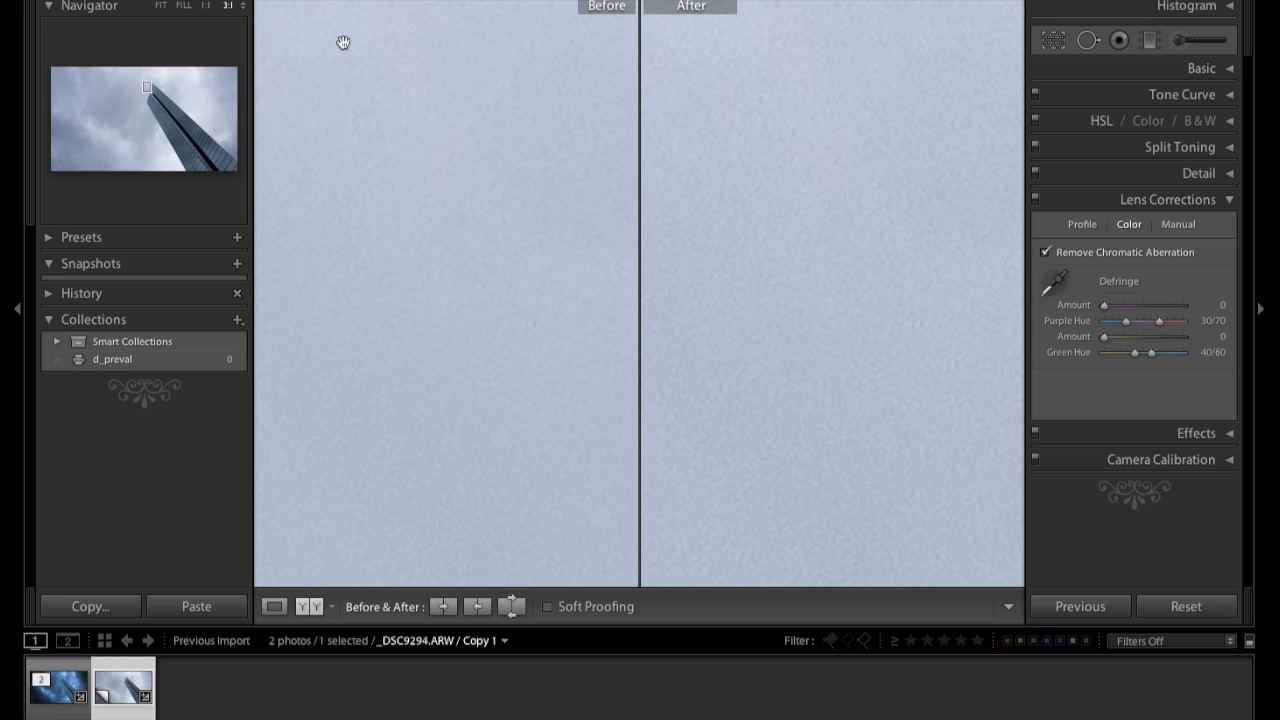
{"action": "left_click", "coordinate": [180, 110]}
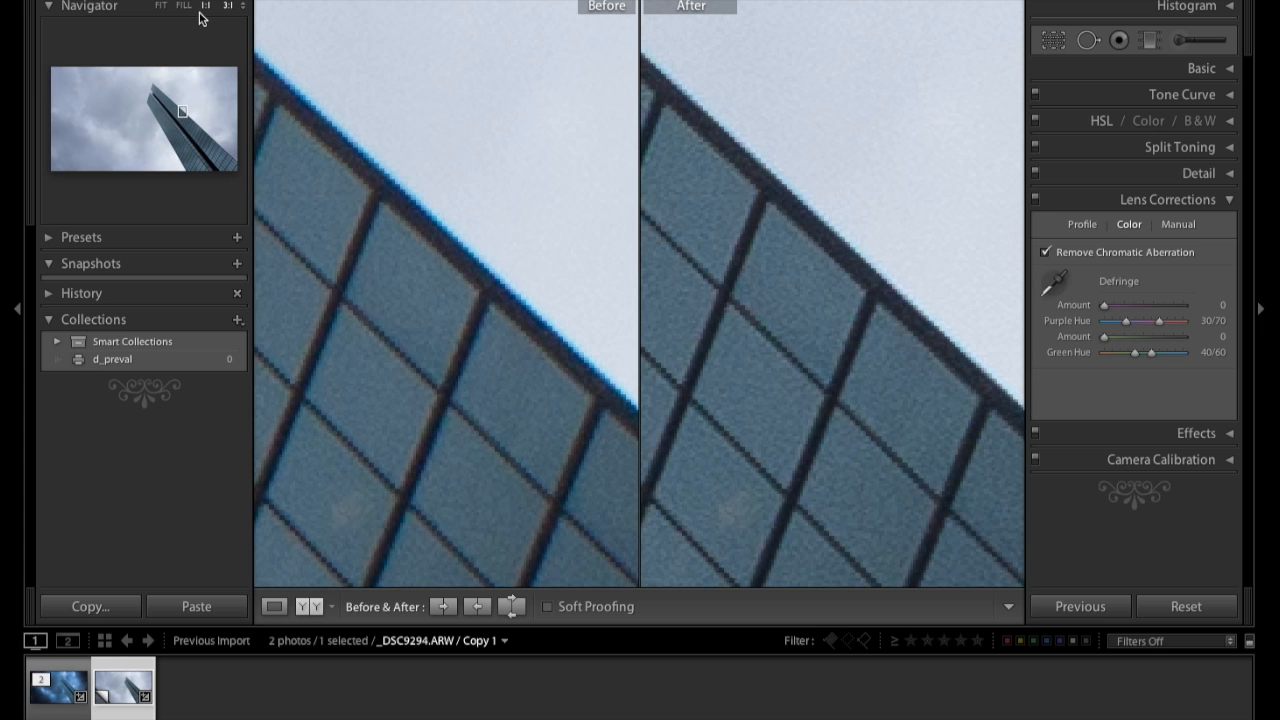
{"action": "left_click", "coordinate": [161, 6]}
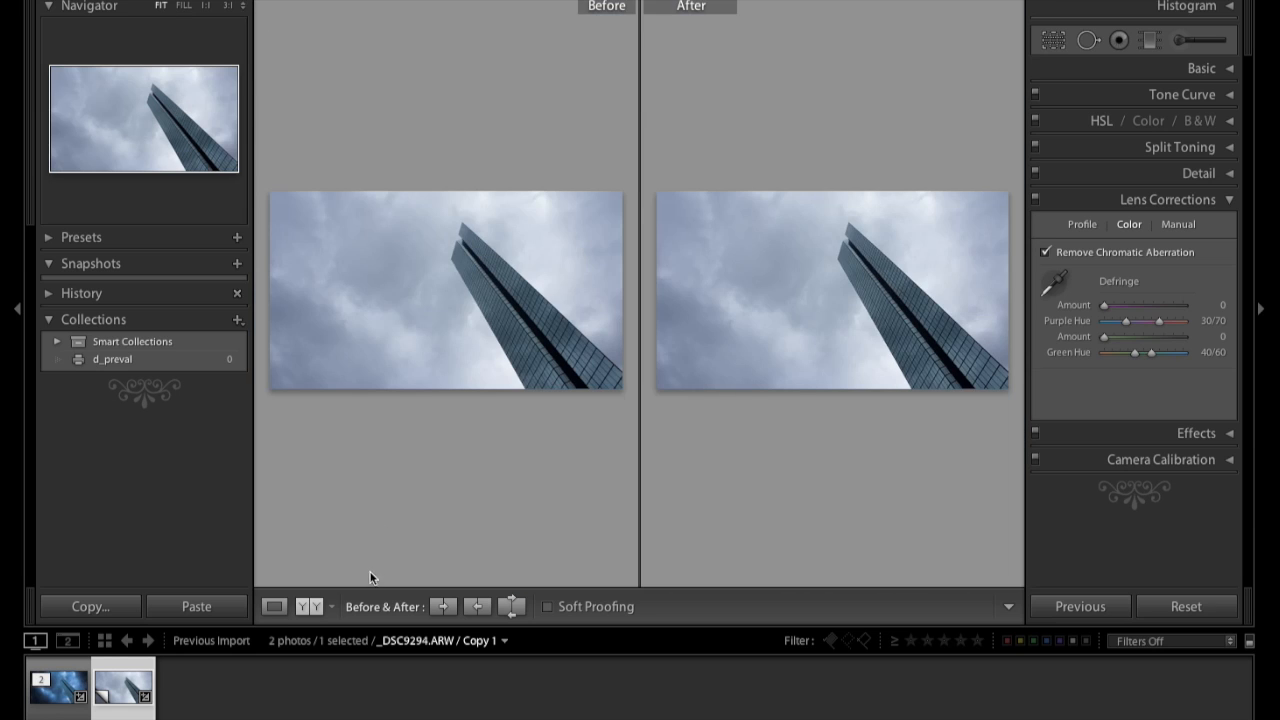
{"action": "left_click", "coordinate": [275, 607]}
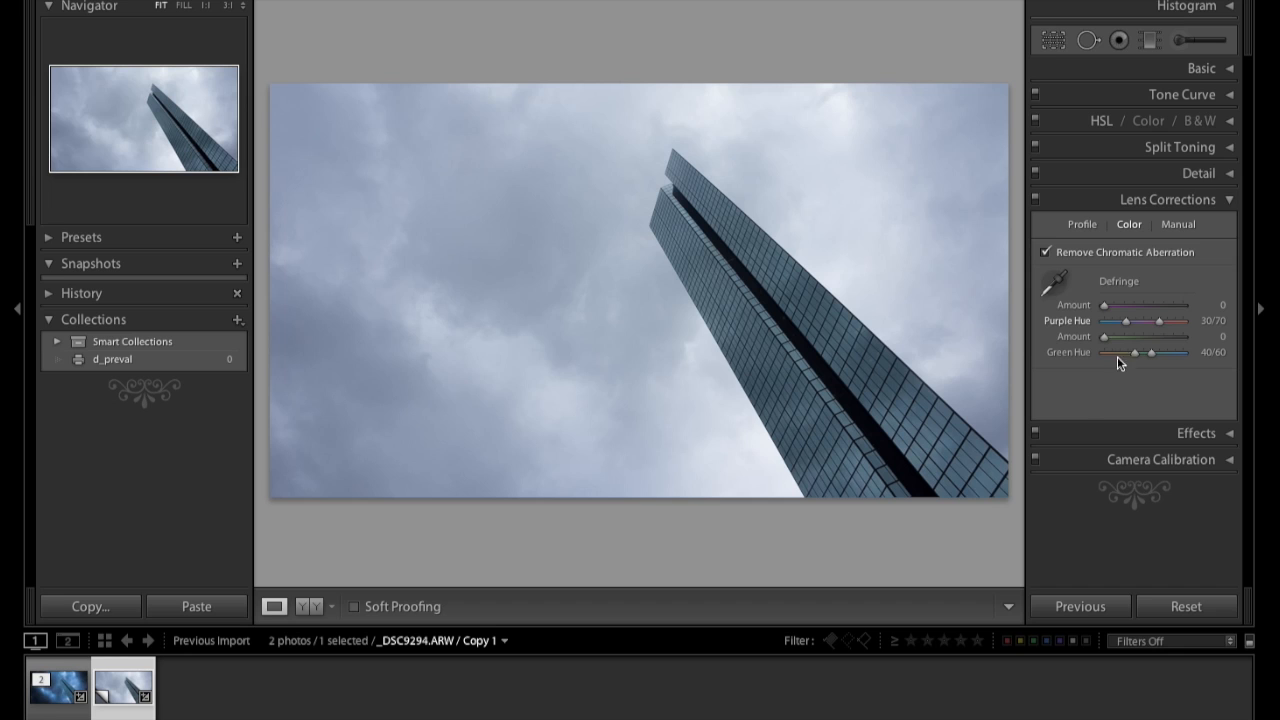
Step: Set the photo's basic tone to Exposure +0.65, Contrast +77, Highlights +22, Shadows −15 and Whites +17
{"action": "left_click", "coordinate": [1229, 201]}
{"action": "left_click", "coordinate": [1227, 70]}
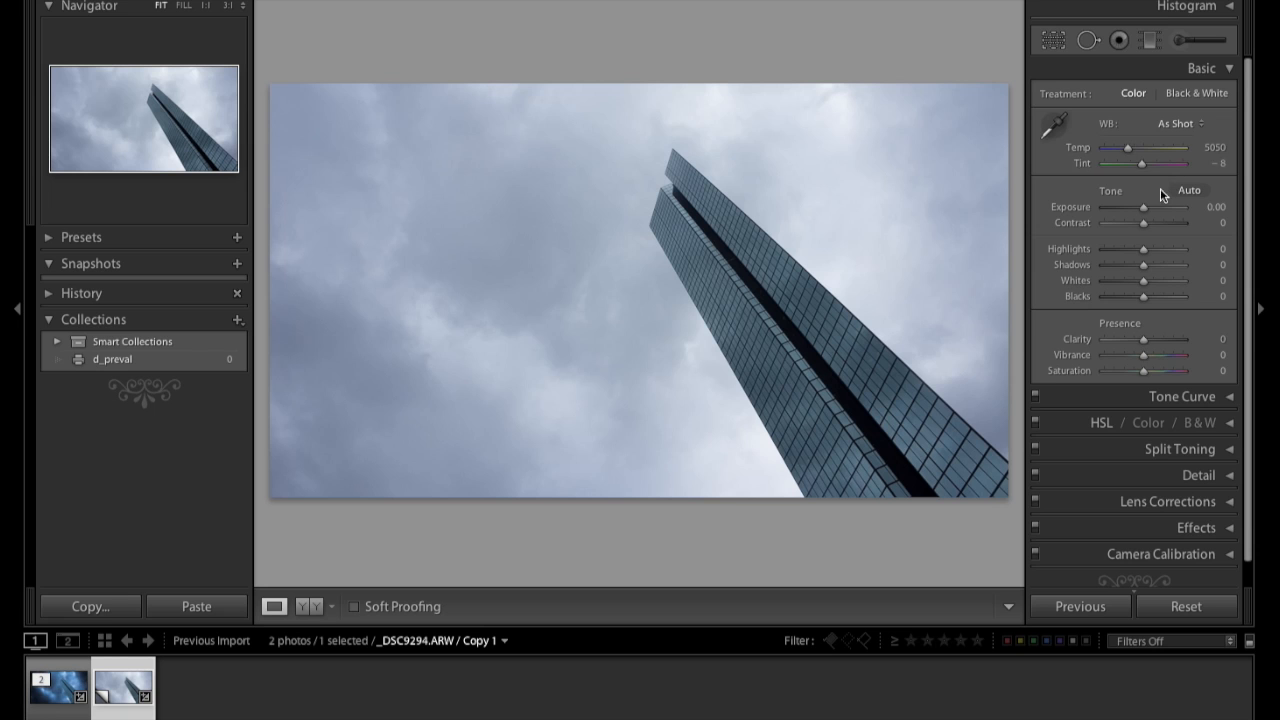
{"action": "left_click_drag", "start_coordinate": [1144, 208], "coordinate": [1149, 208]}
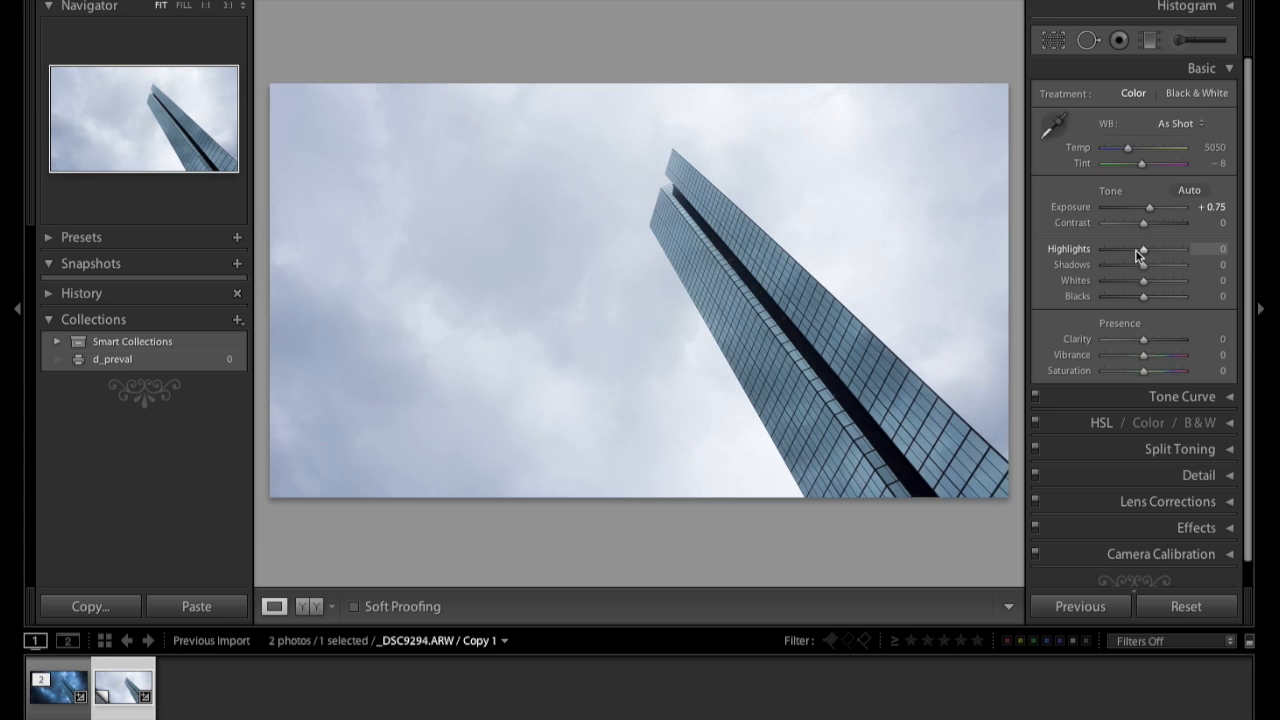
{"action": "left_click_drag", "start_coordinate": [1146, 256], "coordinate": [1137, 266]}
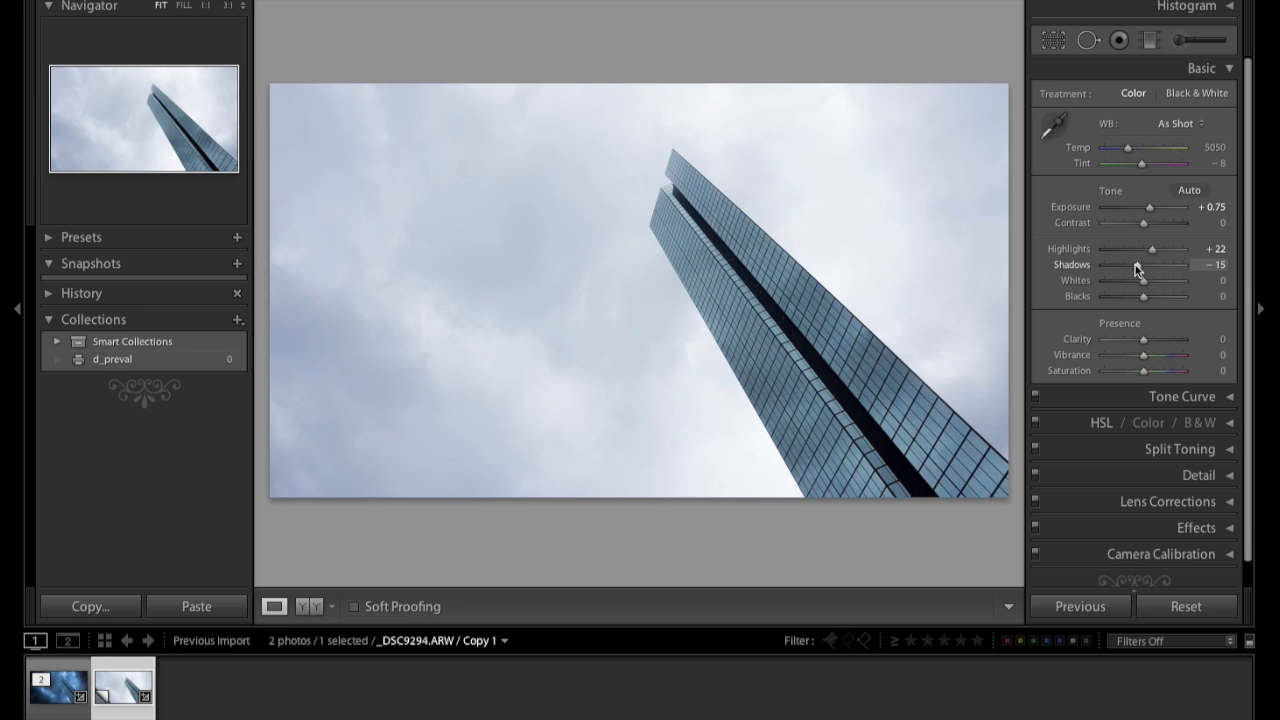
{"action": "left_click_drag", "start_coordinate": [1165, 226], "coordinate": [1173, 222]}
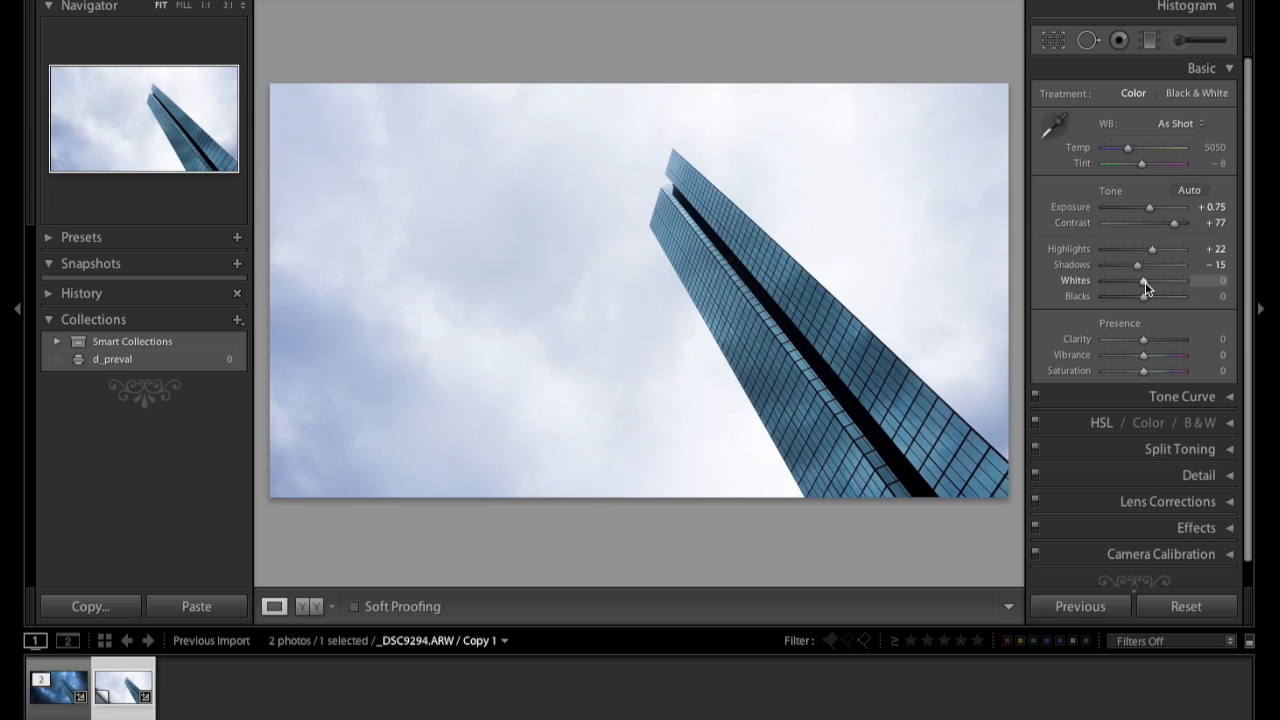
{"action": "left_click_drag", "start_coordinate": [1145, 284], "coordinate": [1149, 287]}
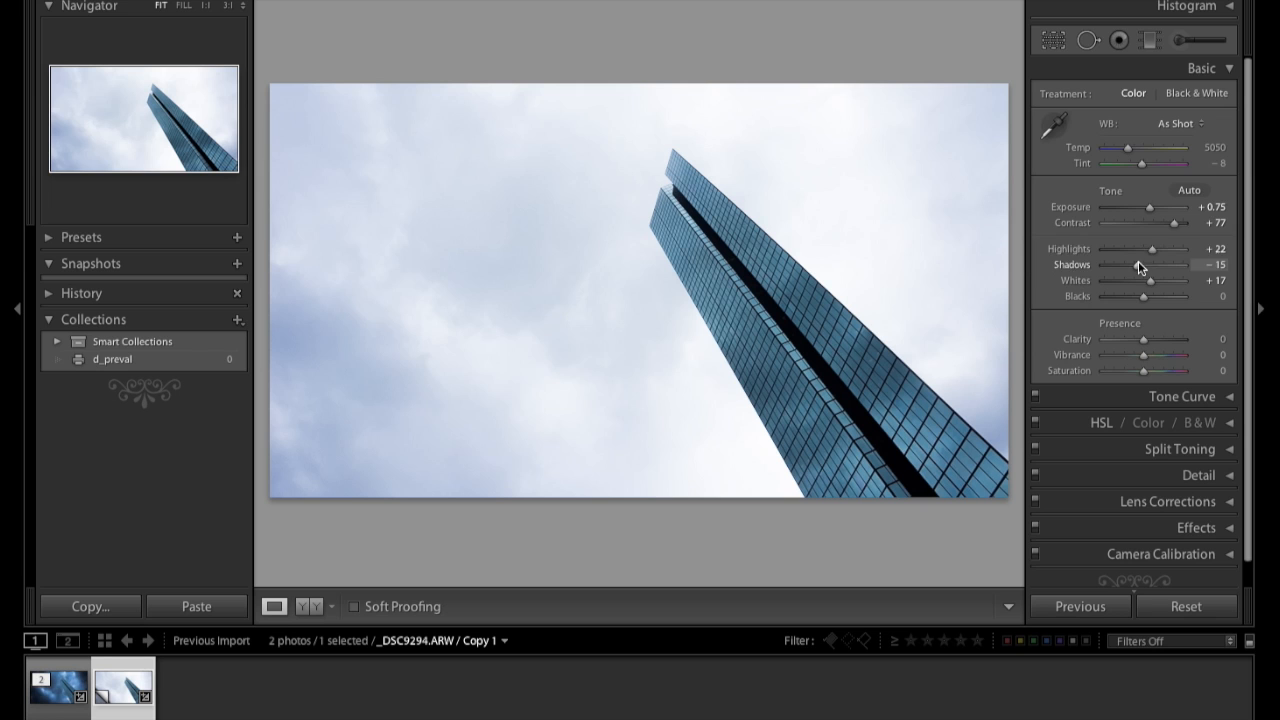
{"action": "left_click_drag", "start_coordinate": [1153, 212], "coordinate": [1152, 212]}
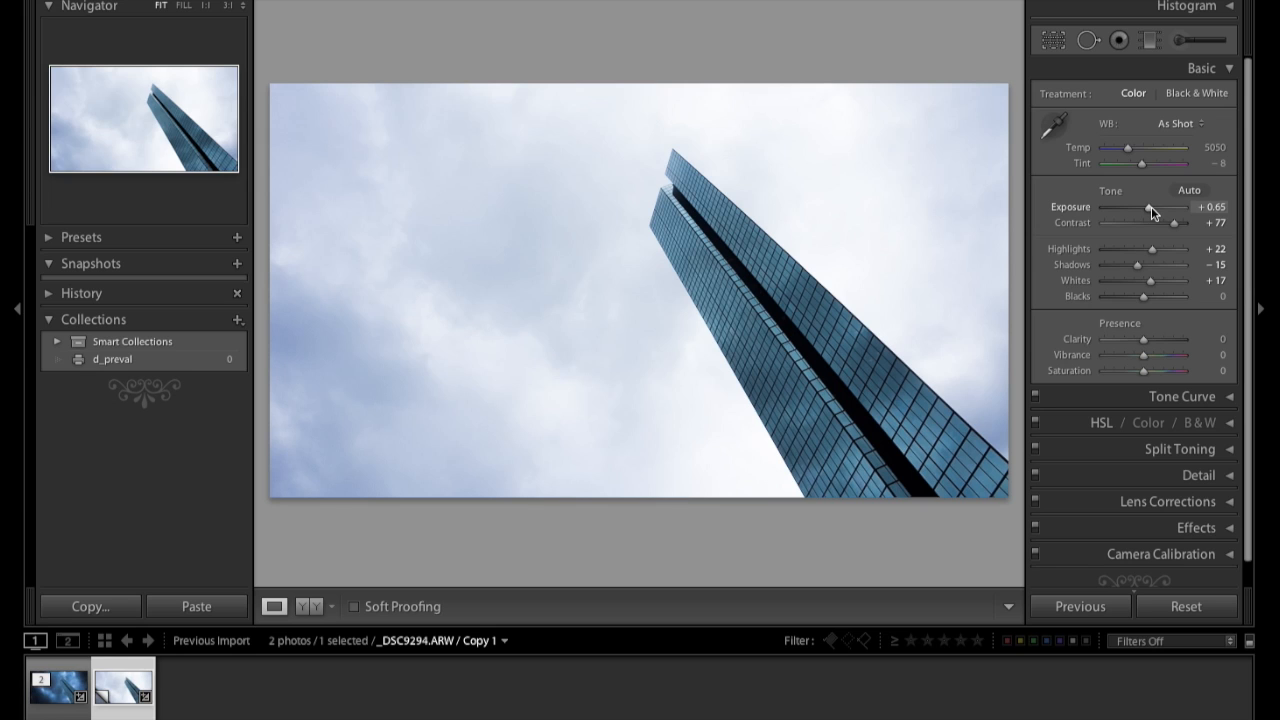
{"action": "left_click", "coordinate": [1228, 72]}
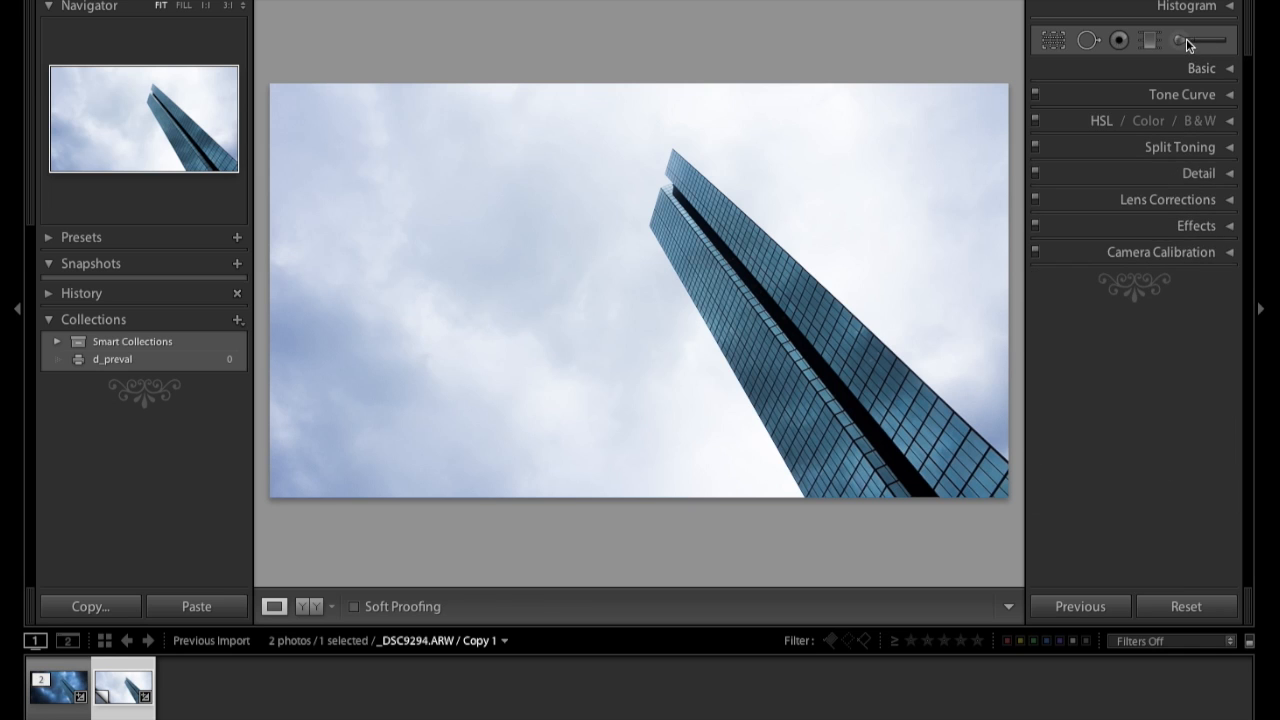
Step: Paint over the sky around the building with an adjustment brush at Exposure −1.16, Saturation 12 and Flow 69
{"action": "left_click", "coordinate": [1186, 40]}
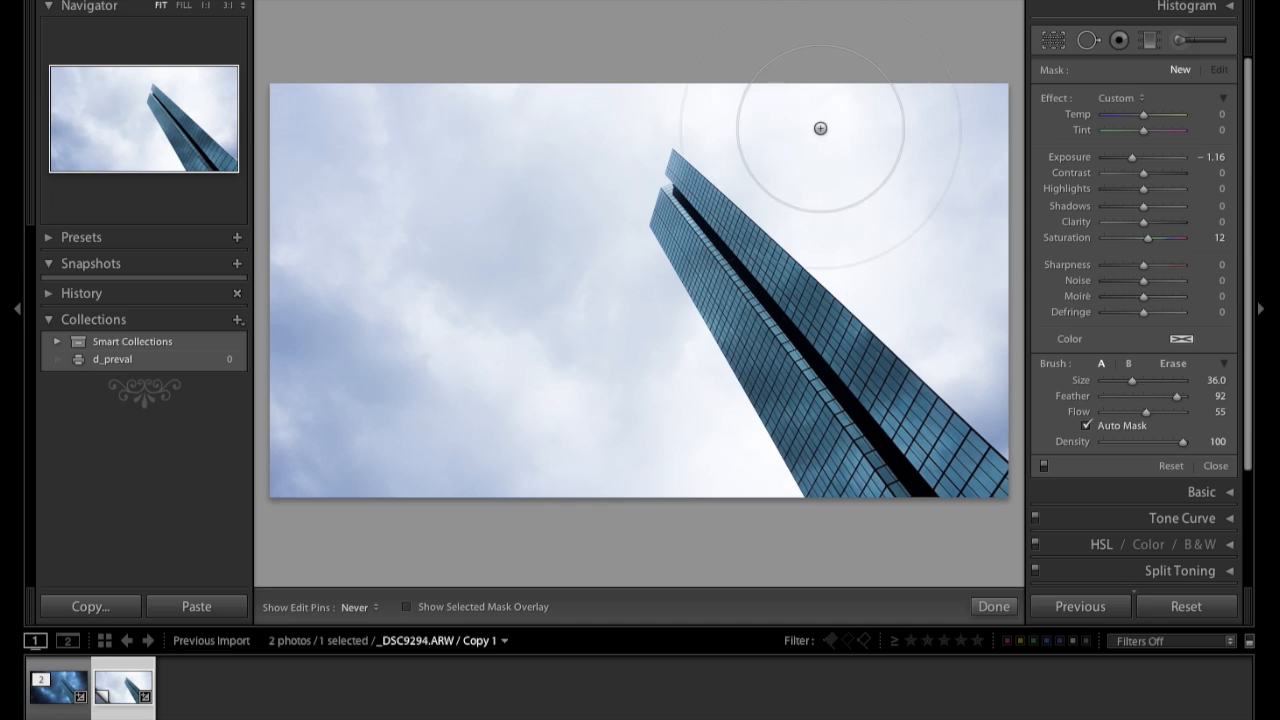
{"action": "mouse_move", "coordinate": [990, 271]}
{"action": "left_mouse_down"}
{"action": "mouse_move", "coordinate": [977, 228]}
{"action": "mouse_move", "coordinate": [743, 91]}
{"action": "mouse_move", "coordinate": [936, 220]}
{"action": "mouse_move", "coordinate": [744, 134]}
{"action": "mouse_move", "coordinate": [586, 100]}
{"action": "mouse_move", "coordinate": [320, 140]}
{"action": "mouse_move", "coordinate": [491, 214]}
{"action": "mouse_move", "coordinate": [415, 429]}
{"action": "left_mouse_up"}
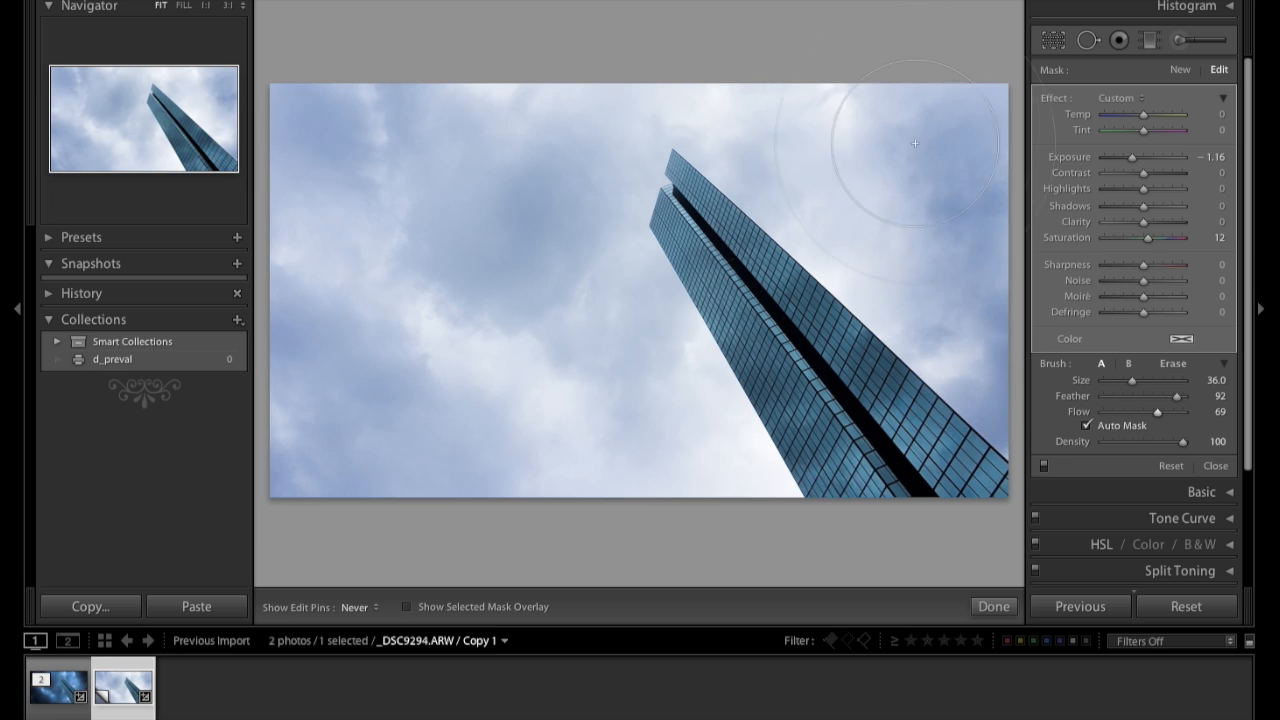
{"action": "mouse_move", "coordinate": [531, 108]}
{"action": "left_mouse_down"}
{"action": "mouse_move", "coordinate": [290, 205]}
{"action": "mouse_move", "coordinate": [290, 403]}
{"action": "mouse_move", "coordinate": [526, 529]}
{"action": "mouse_move", "coordinate": [677, 463]}
{"action": "mouse_move", "coordinate": [680, 505]}
{"action": "mouse_move", "coordinate": [550, 357]}
{"action": "mouse_move", "coordinate": [370, 310]}
{"action": "mouse_move", "coordinate": [580, 140]}
{"action": "mouse_move", "coordinate": [632, 125]}
{"action": "mouse_move", "coordinate": [775, 129]}
{"action": "mouse_move", "coordinate": [814, 143]}
{"action": "mouse_move", "coordinate": [834, 229]}
{"action": "mouse_move", "coordinate": [830, 218]}
{"action": "mouse_move", "coordinate": [720, 300]}
{"action": "mouse_move", "coordinate": [610, 290]}
{"action": "mouse_move", "coordinate": [705, 420]}
{"action": "mouse_move", "coordinate": [765, 445]}
{"action": "left_mouse_up"}
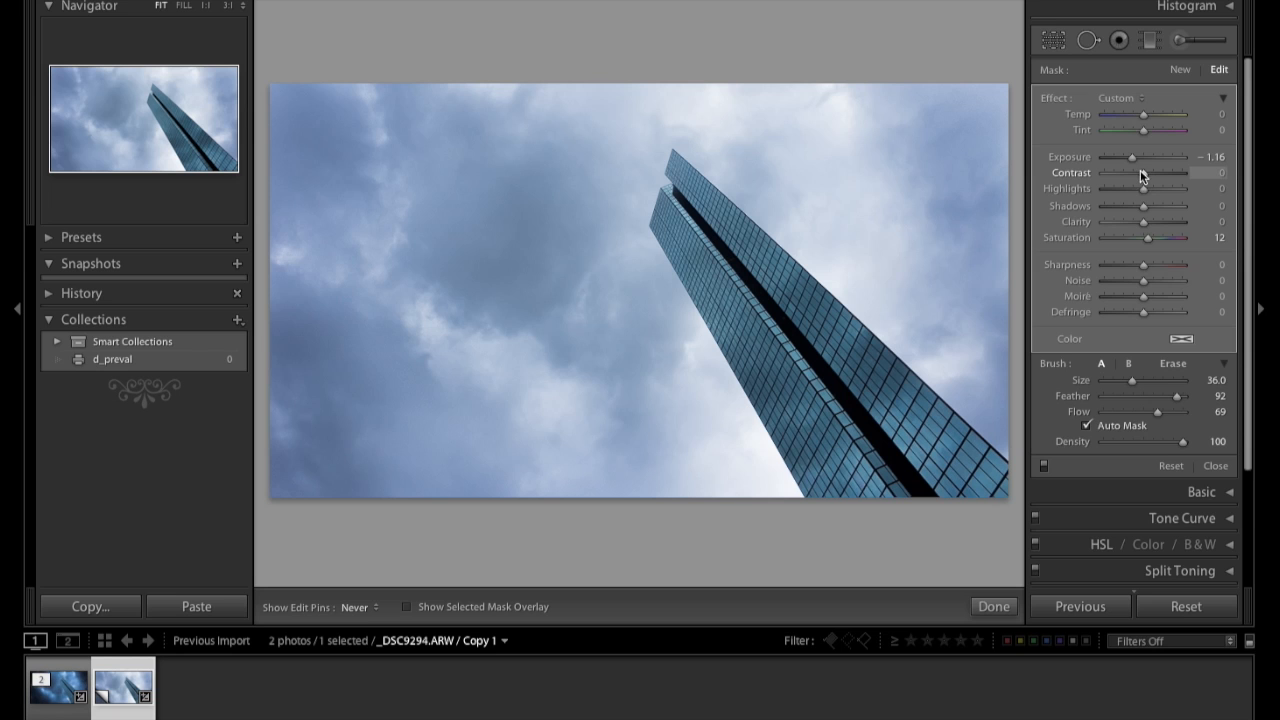
Step: Set the sky brush adjustment to Exposure −1.84, Contrast 84 and Shadows −32, and reduce the brush size to 19
{"action": "left_click_drag", "start_coordinate": [1142, 172], "coordinate": [1128, 158]}
{"action": "left_click_drag", "start_coordinate": [1146, 206], "coordinate": [1175, 174]}
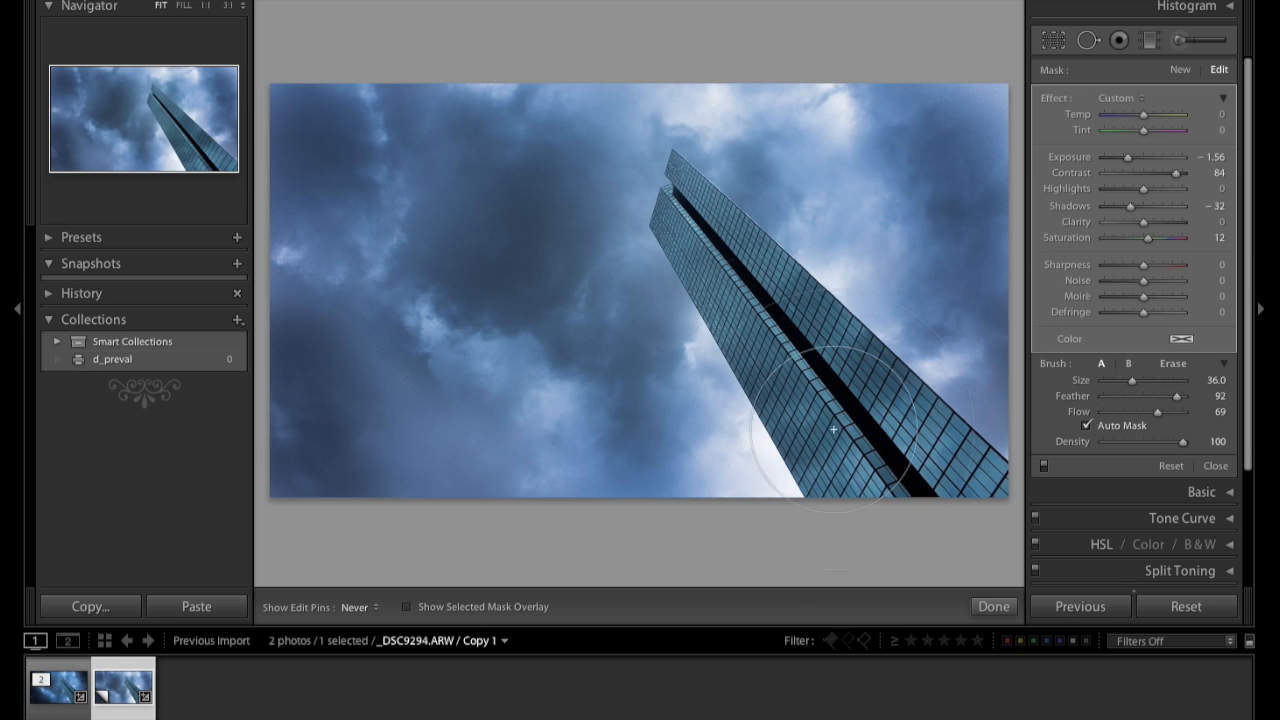
{"action": "scroll", "coordinate": [722, 480], "scroll_direction": "down", "scroll_amount": 7}
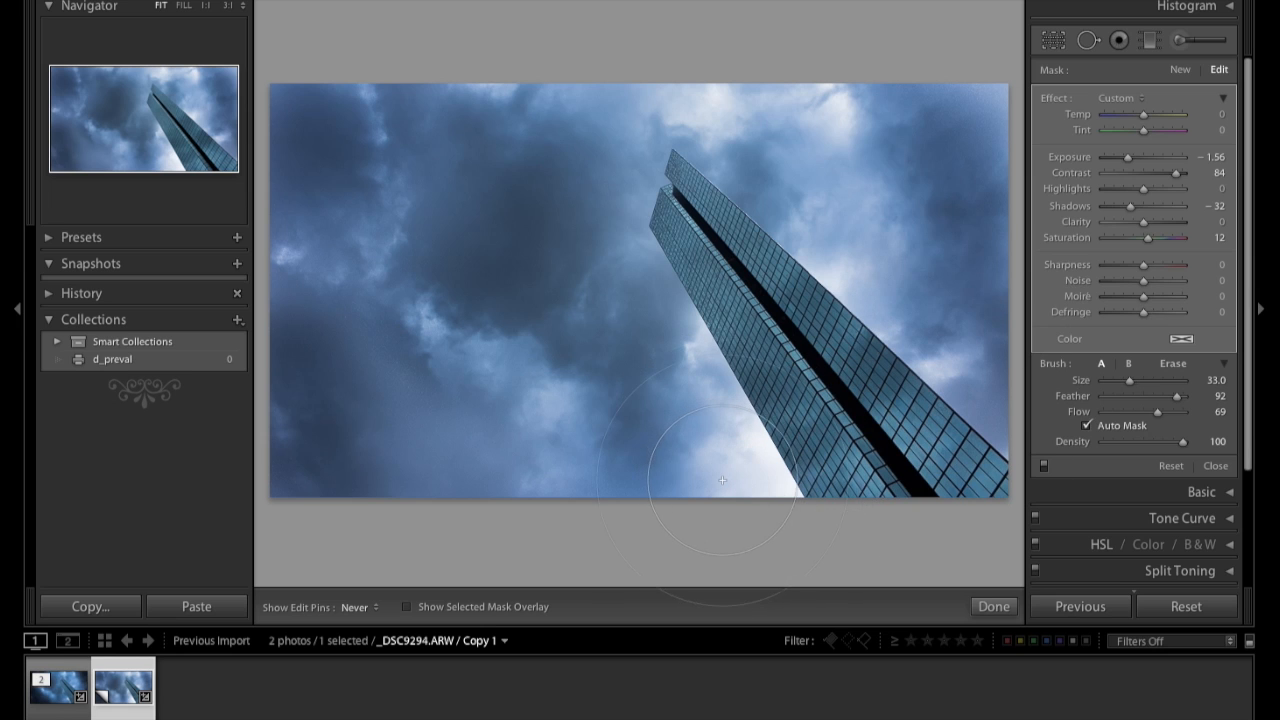
{"action": "scroll", "coordinate": [722, 480], "scroll_direction": "down", "scroll_amount": 2}
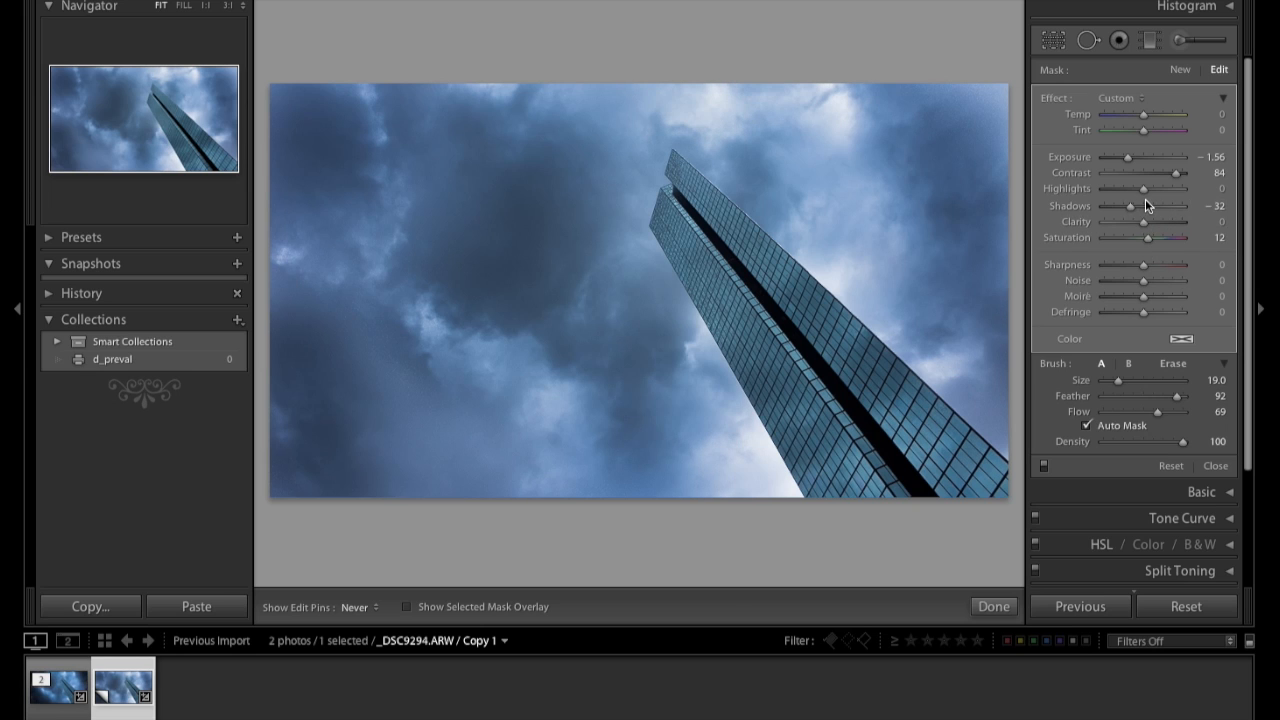
{"action": "left_click_drag", "start_coordinate": [1129, 158], "coordinate": [1125, 158]}
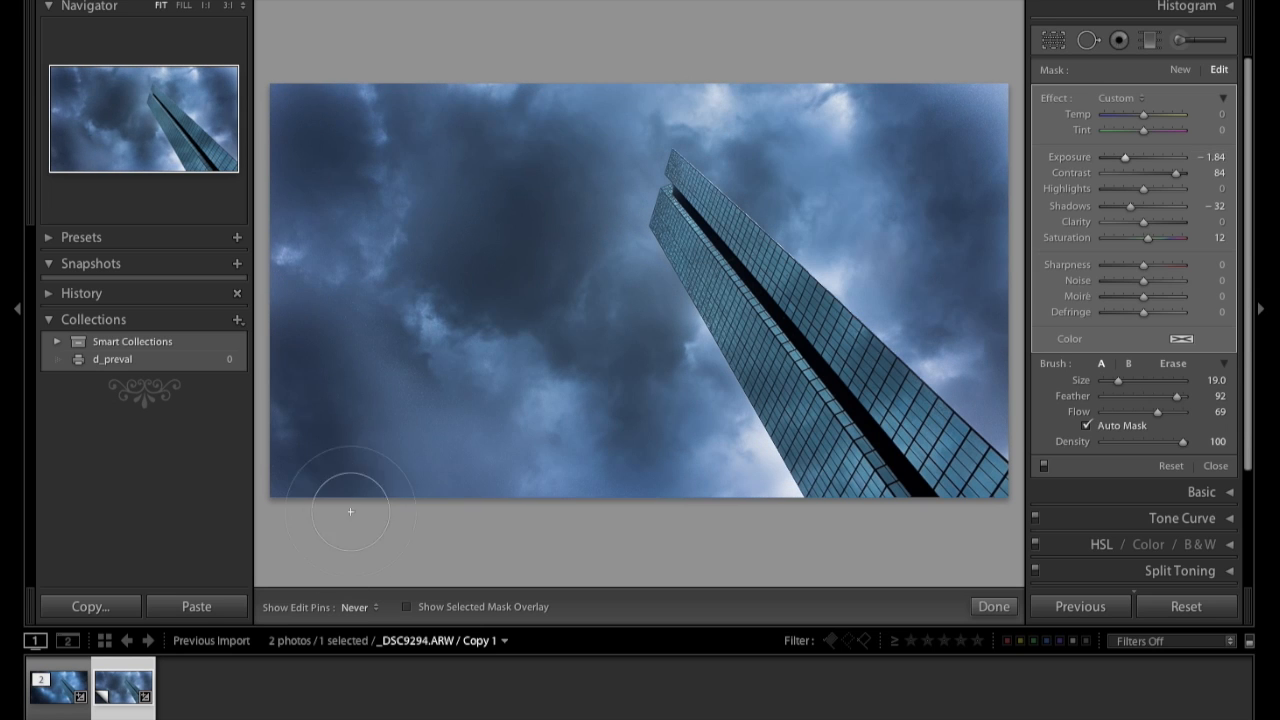
Step: Paint the sky brush adjustment over the clouds on both sides of the tower, around its tip and along the photo's upper edge
{"action": "mouse_move", "coordinate": [476, 390]}
{"action": "left_mouse_down"}
{"action": "mouse_move", "coordinate": [422, 455]}
{"action": "mouse_move", "coordinate": [476, 529]}
{"action": "mouse_move", "coordinate": [421, 395]}
{"action": "mouse_move", "coordinate": [335, 425]}
{"action": "mouse_move", "coordinate": [299, 343]}
{"action": "mouse_move", "coordinate": [295, 428]}
{"action": "mouse_move", "coordinate": [275, 410]}
{"action": "mouse_move", "coordinate": [307, 268]}
{"action": "mouse_move", "coordinate": [301, 458]}
{"action": "mouse_move", "coordinate": [421, 464]}
{"action": "mouse_move", "coordinate": [446, 552]}
{"action": "mouse_move", "coordinate": [483, 410]}
{"action": "mouse_move", "coordinate": [380, 387]}
{"action": "mouse_move", "coordinate": [333, 85]}
{"action": "mouse_move", "coordinate": [380, 29]}
{"action": "left_mouse_up"}
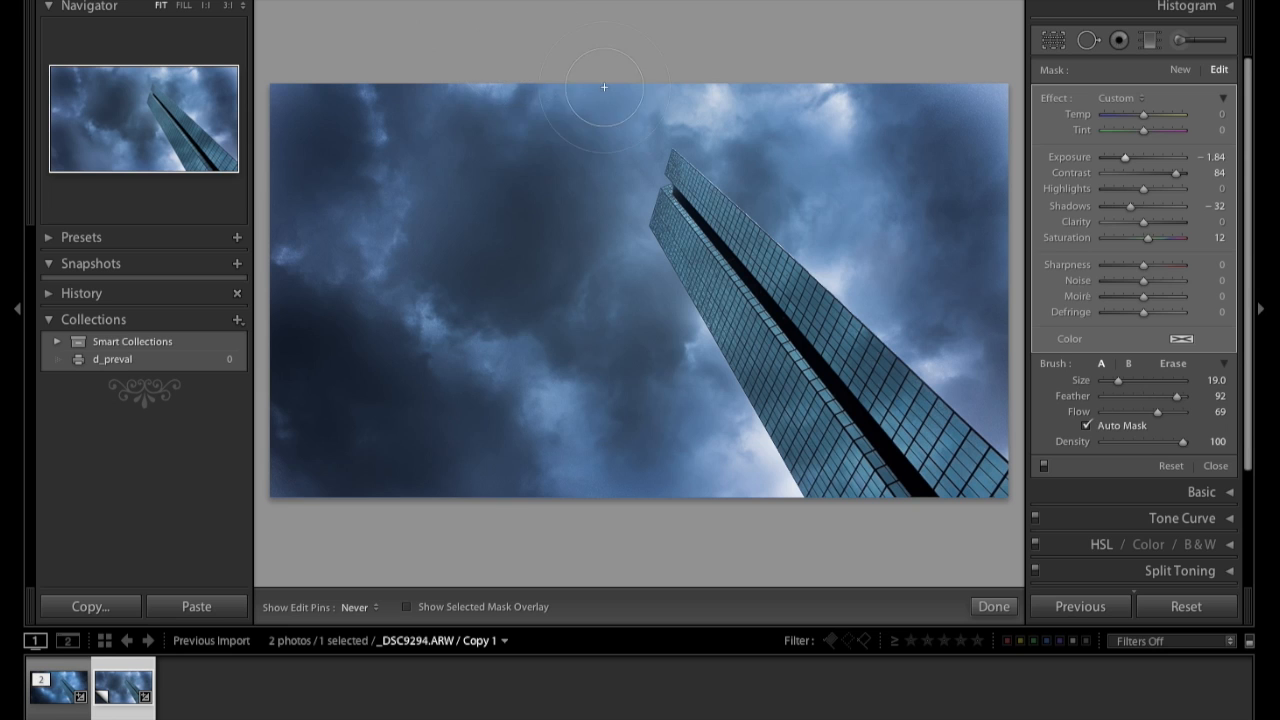
{"action": "mouse_move", "coordinate": [604, 87]}
{"action": "left_mouse_down"}
{"action": "mouse_move", "coordinate": [469, 106]}
{"action": "mouse_move", "coordinate": [872, 104]}
{"action": "left_mouse_up"}
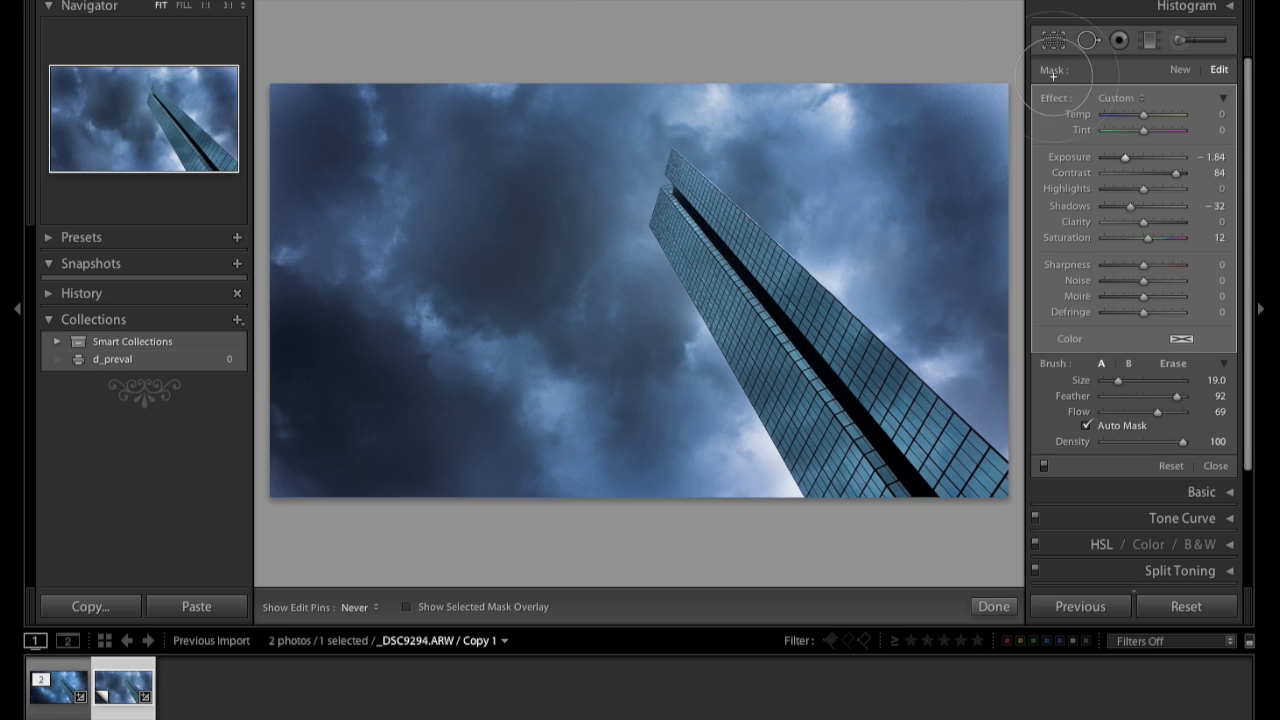
{"action": "mouse_move", "coordinate": [1053, 73]}
{"action": "left_mouse_down"}
{"action": "mouse_move", "coordinate": [1040, 100]}
{"action": "mouse_move", "coordinate": [955, 105]}
{"action": "mouse_move", "coordinate": [900, 90]}
{"action": "mouse_move", "coordinate": [942, 149]}
{"action": "mouse_move", "coordinate": [986, 314]}
{"action": "mouse_move", "coordinate": [957, 320]}
{"action": "mouse_move", "coordinate": [988, 394]}
{"action": "left_mouse_up"}
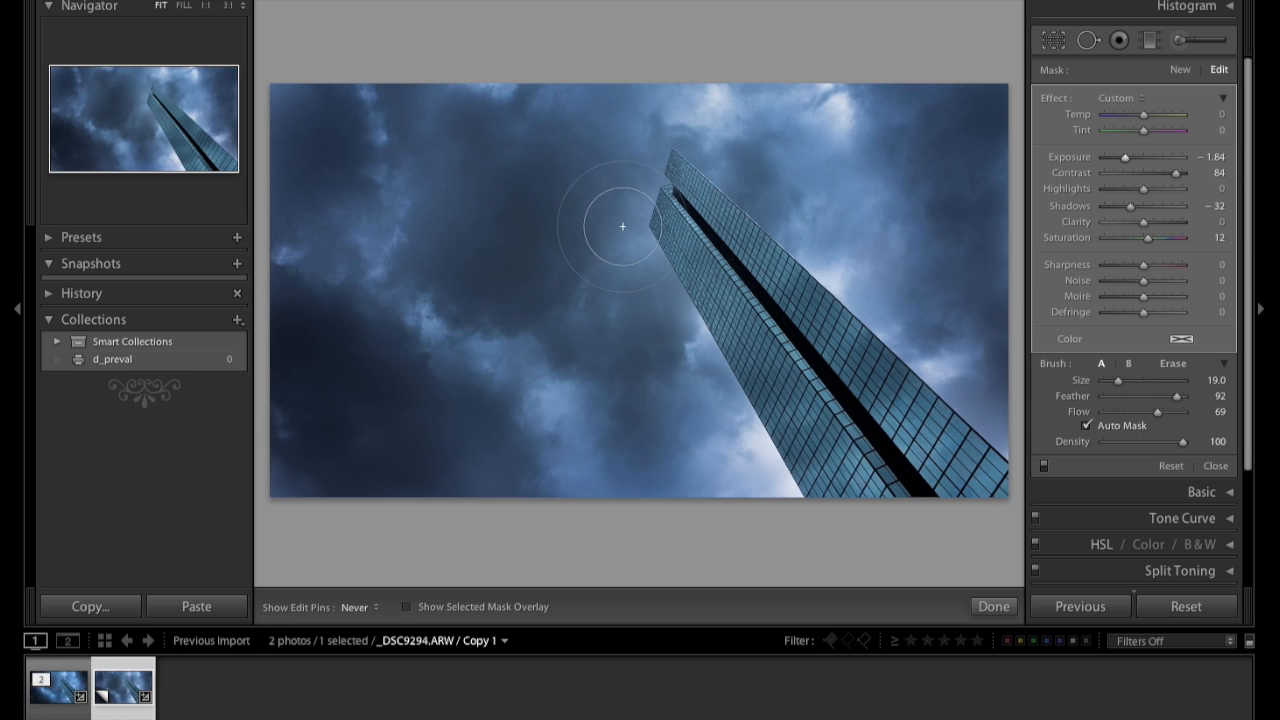
{"action": "left_click_drag", "start_coordinate": [604, 265], "coordinate": [623, 177]}
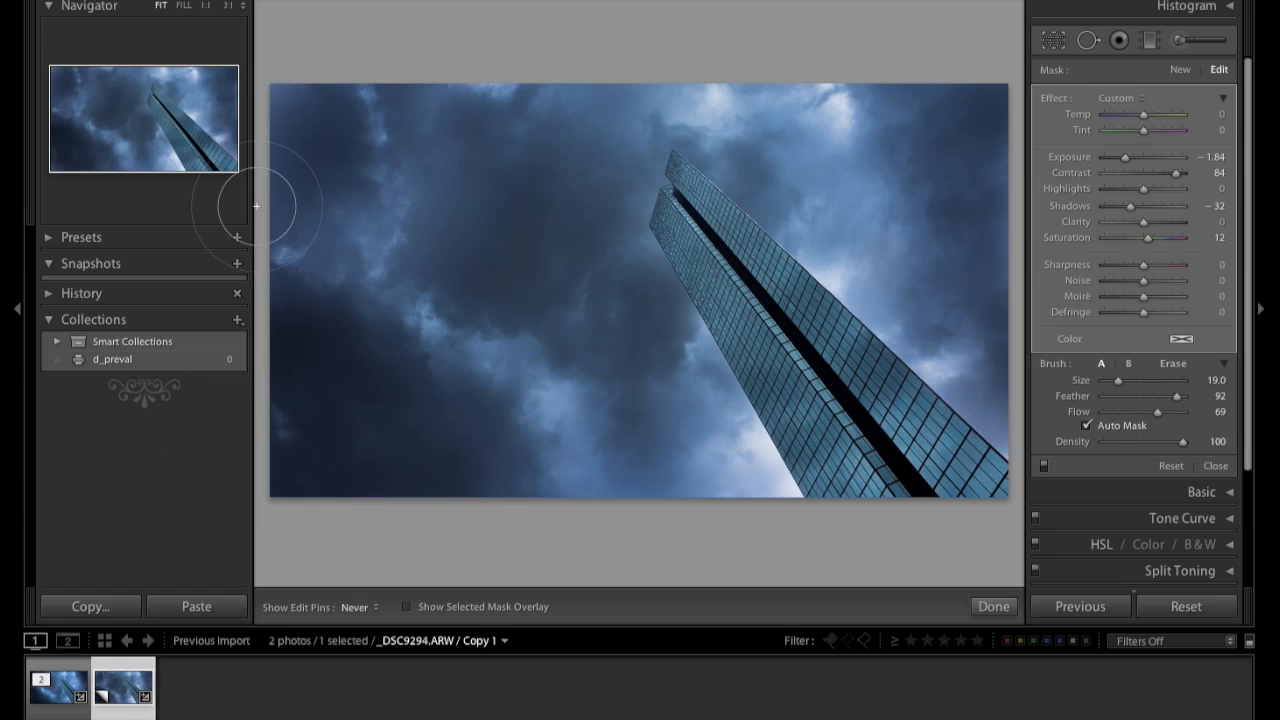
{"action": "left_click_drag", "start_coordinate": [352, 65], "coordinate": [421, 68]}
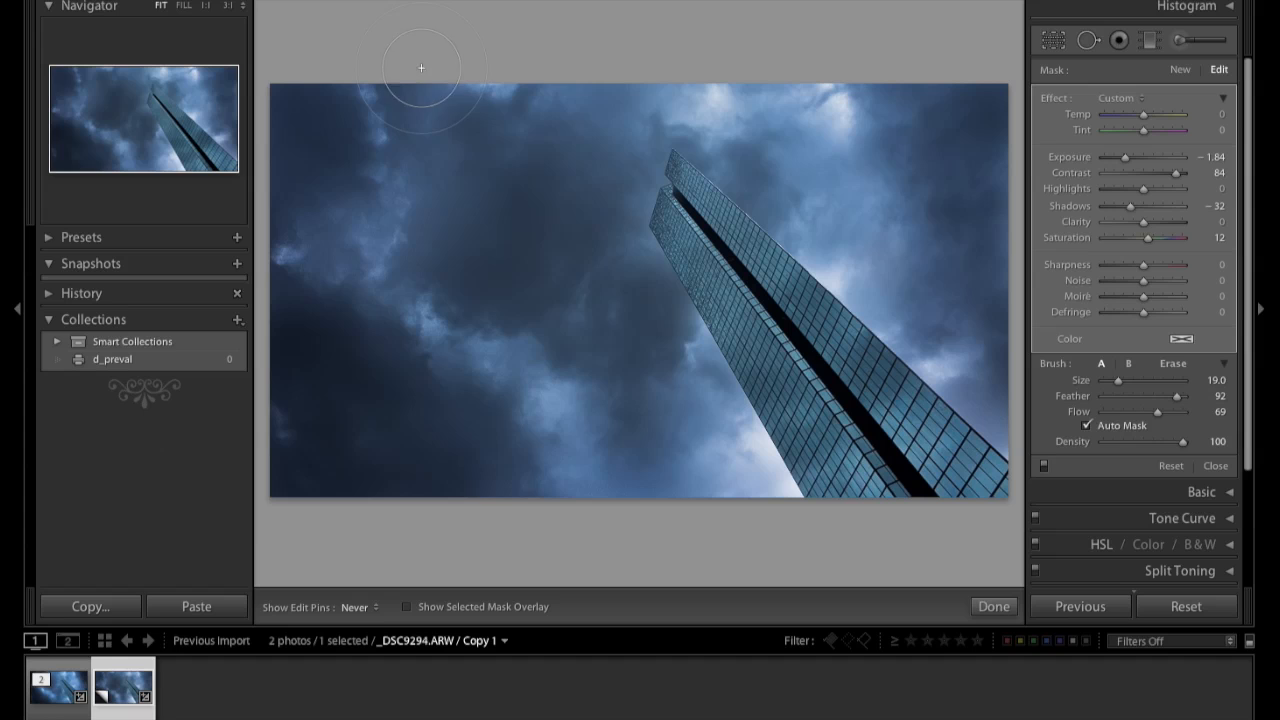
{"action": "left_click_drag", "start_coordinate": [616, 78], "coordinate": [642, 57]}
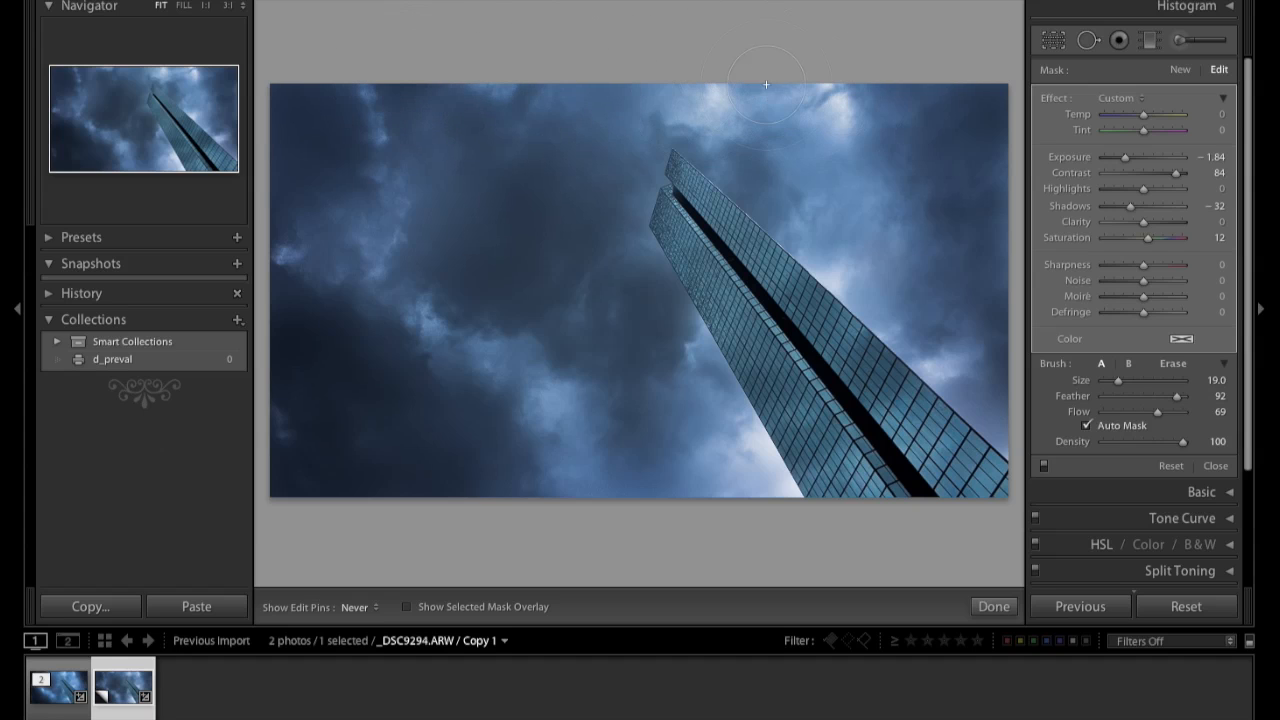
{"action": "mouse_move", "coordinate": [919, 101]}
{"action": "left_mouse_down"}
{"action": "mouse_move", "coordinate": [1002, 111]}
{"action": "mouse_move", "coordinate": [1022, 251]}
{"action": "mouse_move", "coordinate": [991, 311]}
{"action": "mouse_move", "coordinate": [1026, 495]}
{"action": "left_mouse_up"}
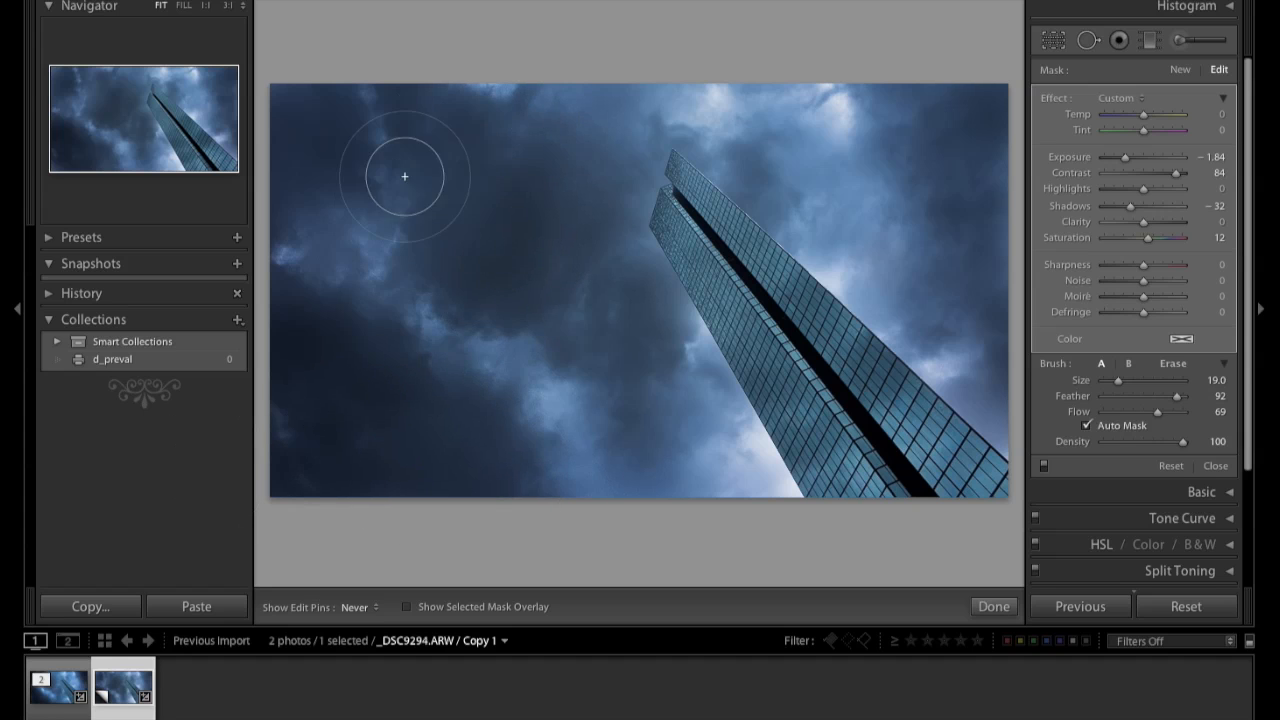
Step: Try extra sky brush strokes above the tower and beside its lower edge, and undo the last two strokes
{"action": "mouse_move", "coordinate": [554, 190]}
{"action": "left_mouse_down"}
{"action": "mouse_move", "coordinate": [577, 165]}
{"action": "mouse_move", "coordinate": [590, 95]}
{"action": "mouse_move", "coordinate": [572, 94]}
{"action": "mouse_move", "coordinate": [791, 60]}
{"action": "left_mouse_up"}
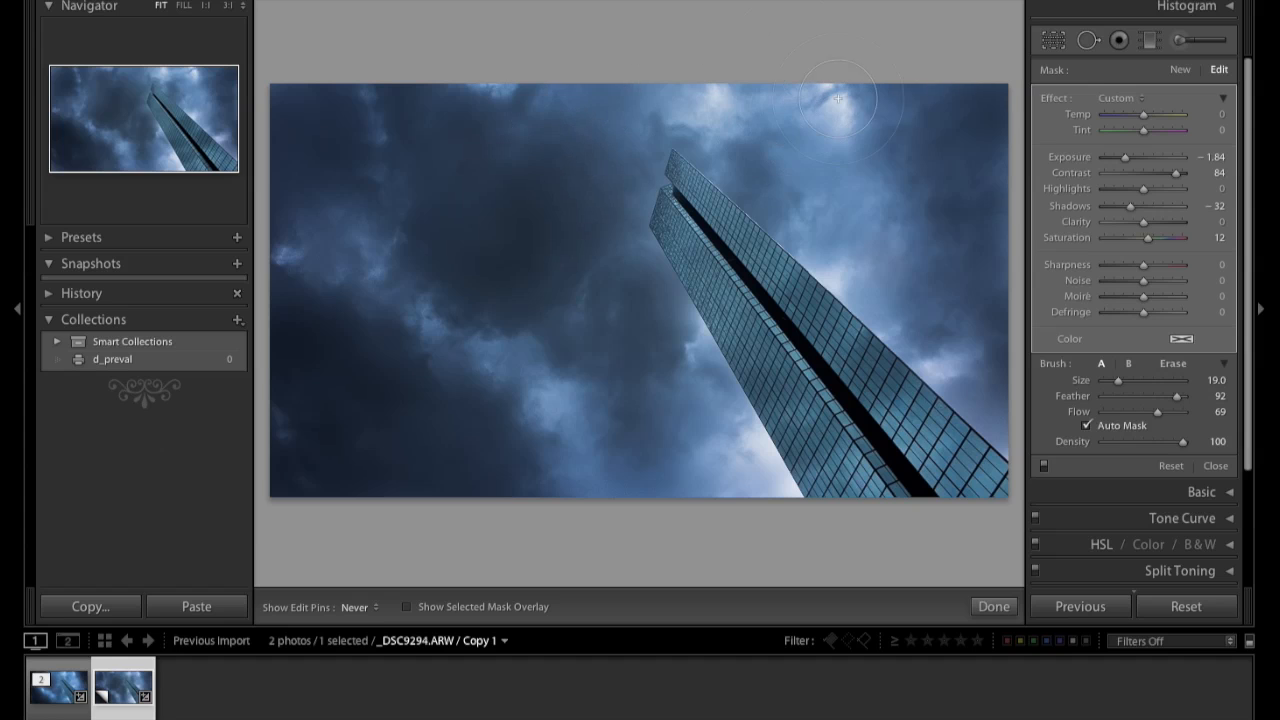
{"action": "left_click_drag", "start_coordinate": [984, 434], "coordinate": [1027, 466]}
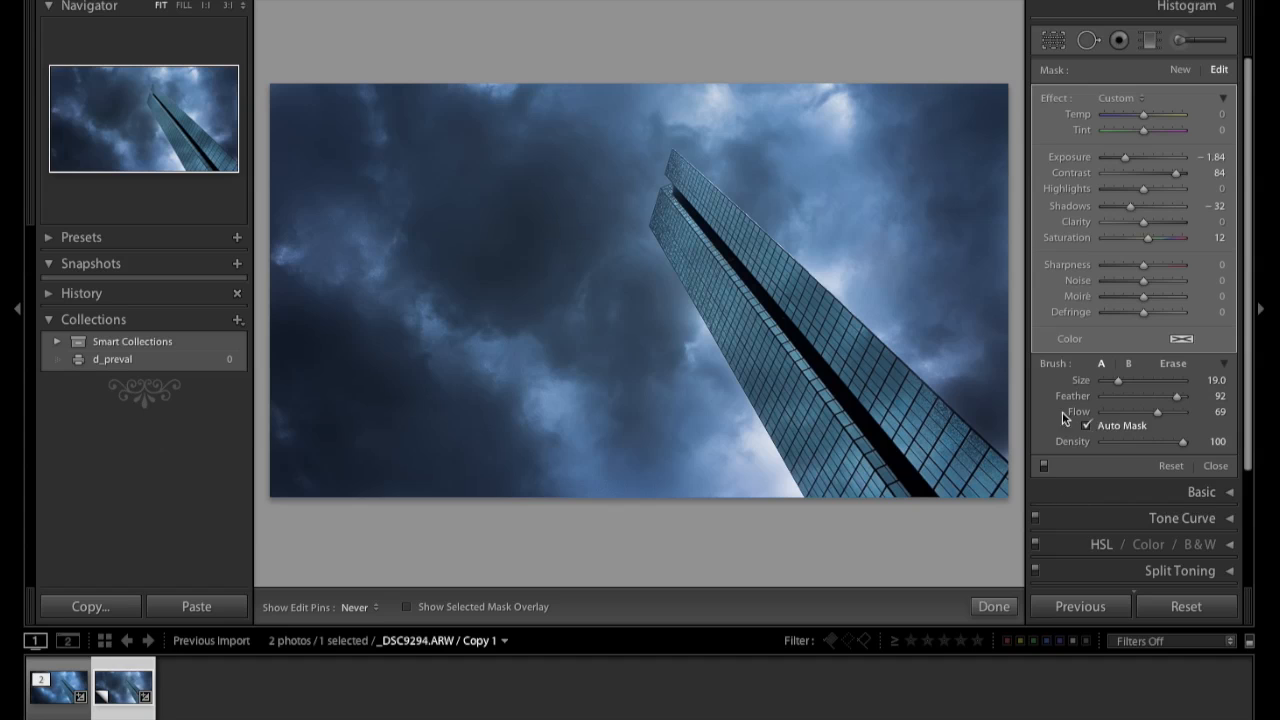
{"action": "key", "text": "ctrl+z"}
{"action": "key", "text": "ctrl+z"}
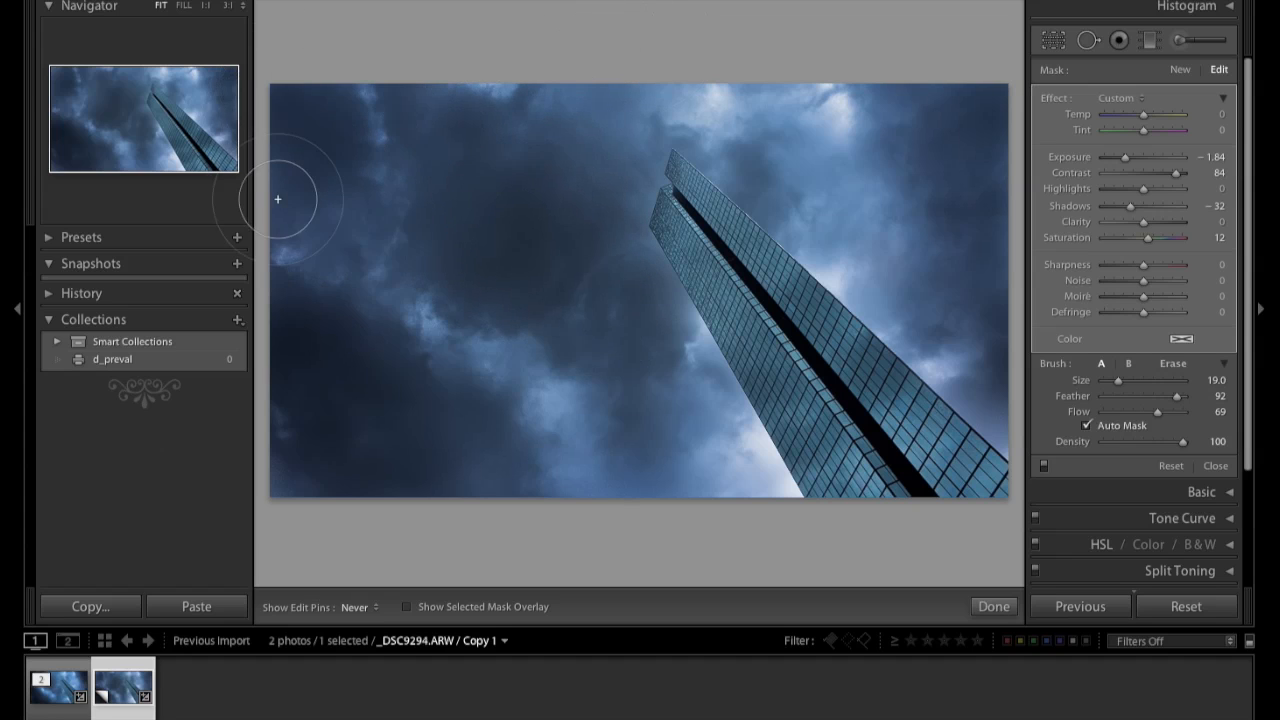
Step: Paint the sky brush along the lower clouds beside the tower and set its adjustment to Clarity 62 and Exposure −1.62
{"action": "mouse_move", "coordinate": [288, 375]}
{"action": "left_mouse_down"}
{"action": "mouse_move", "coordinate": [290, 480]}
{"action": "mouse_move", "coordinate": [491, 486]}
{"action": "mouse_move", "coordinate": [594, 406]}
{"action": "mouse_move", "coordinate": [715, 471]}
{"action": "left_mouse_up"}
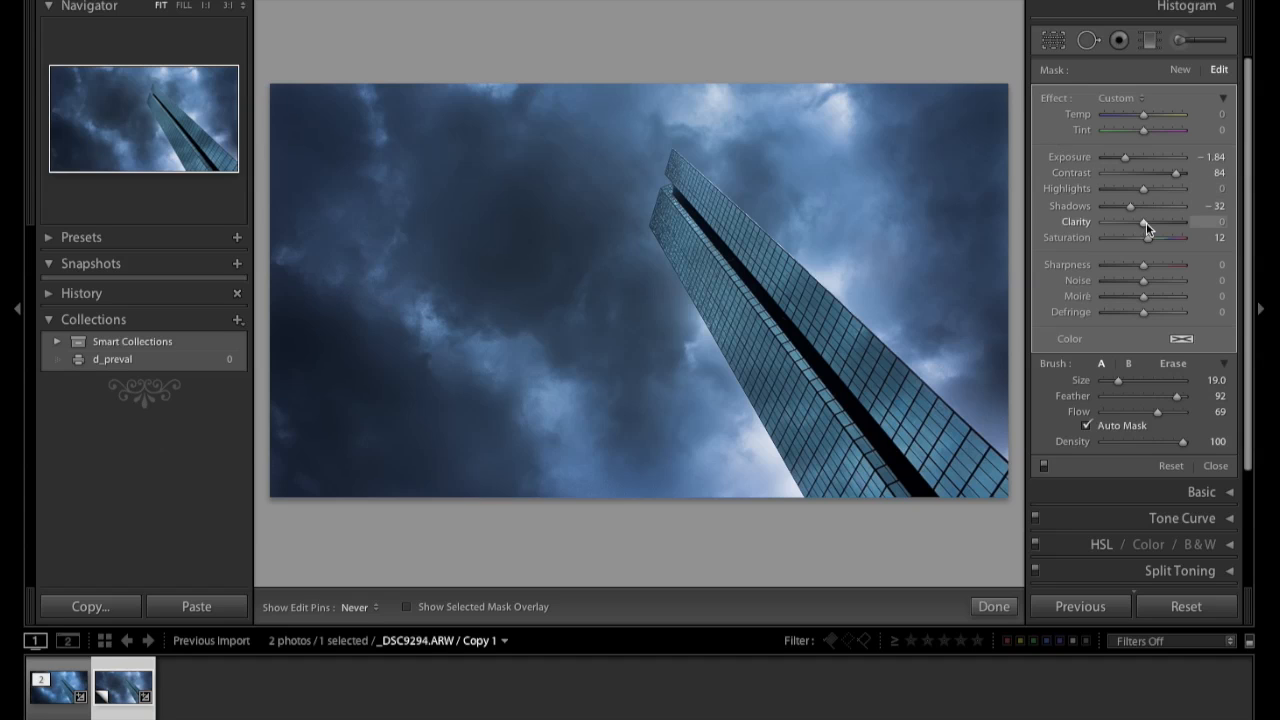
{"action": "left_click_drag", "start_coordinate": [1146, 222], "coordinate": [1168, 224]}
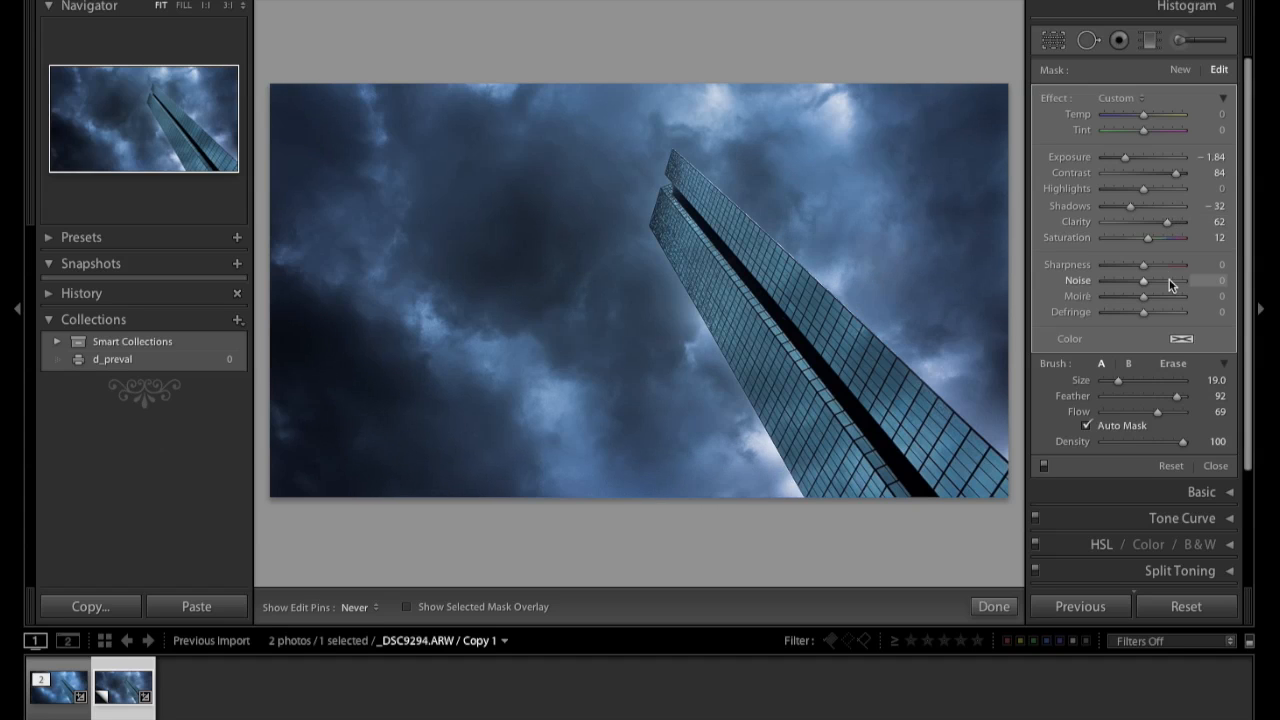
{"action": "left_click", "coordinate": [1130, 157]}
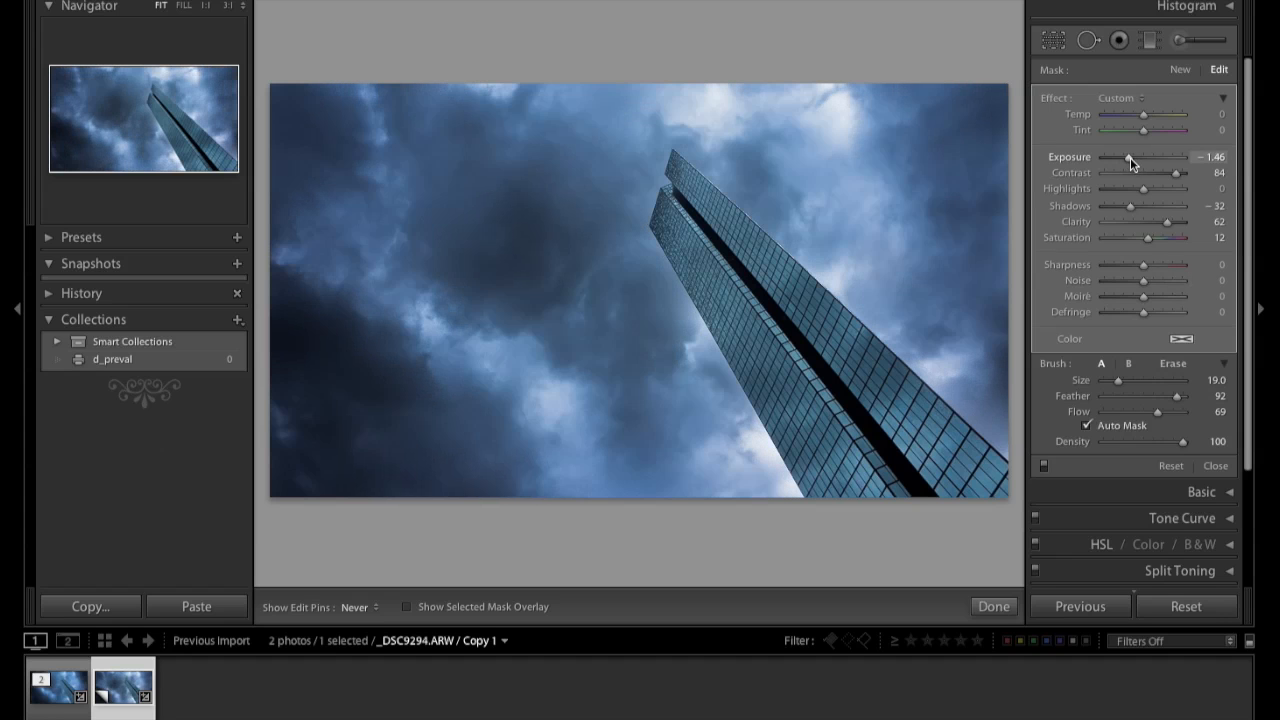
{"action": "left_click_drag", "start_coordinate": [1130, 157], "coordinate": [1129, 157]}
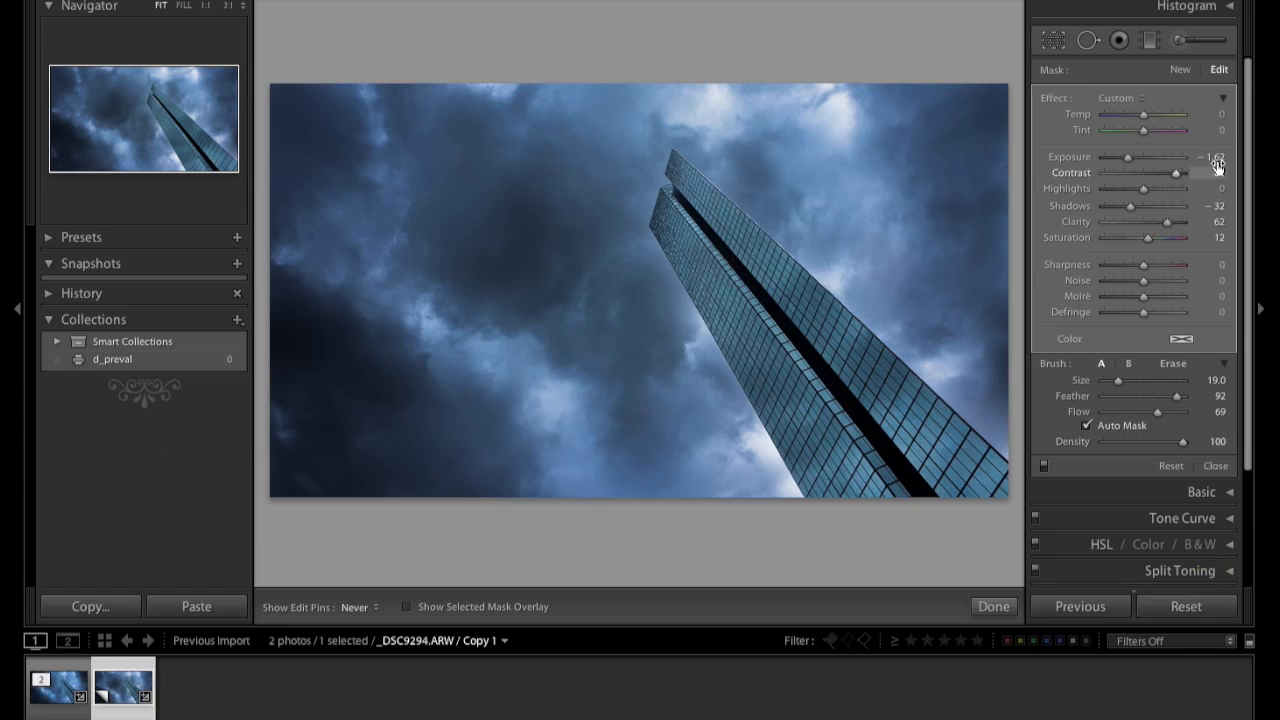
Step: Paint the lower part of the tower with a new adjustment brush mask at Exposure −0.54 and Saturation 12, and finish brushing
{"action": "left_click", "coordinate": [1179, 69]}
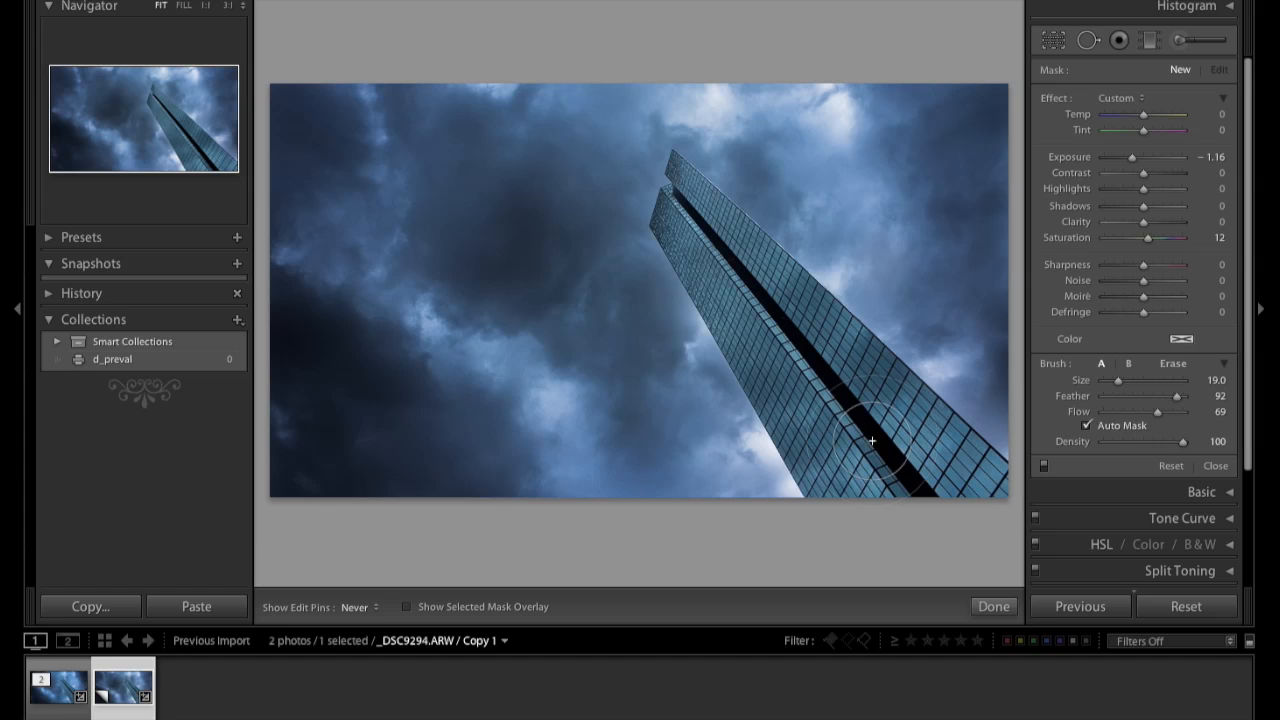
{"action": "left_click_drag", "start_coordinate": [868, 462], "coordinate": [985, 472]}
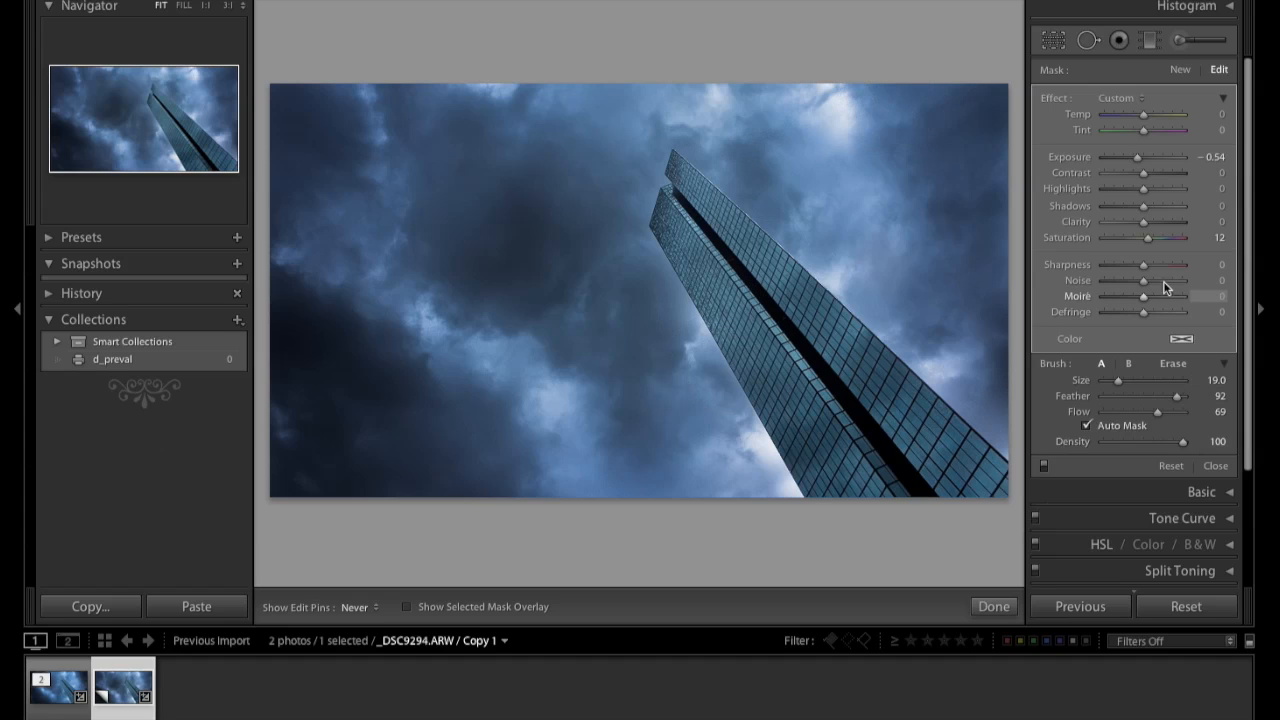
{"action": "left_click", "coordinate": [1198, 41]}
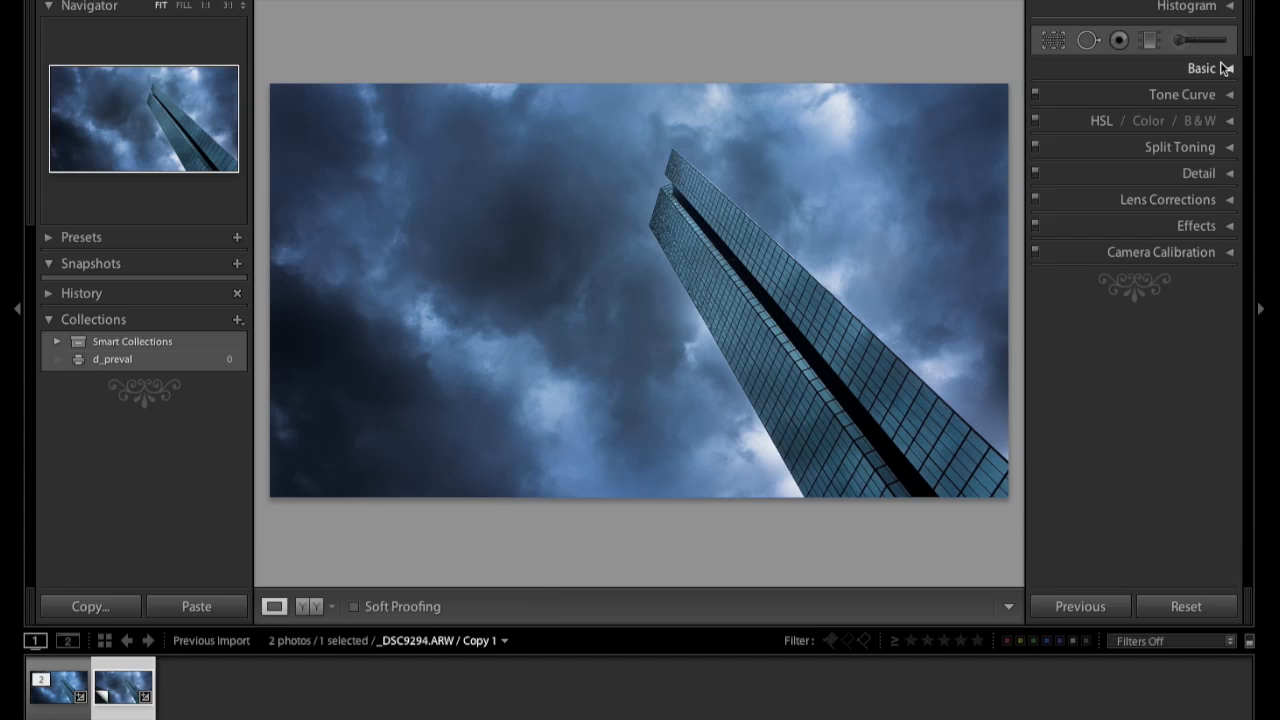
Step: Set the manual lens vignetting to Amount −22 and Midpoint 24
{"action": "left_click", "coordinate": [1234, 203]}
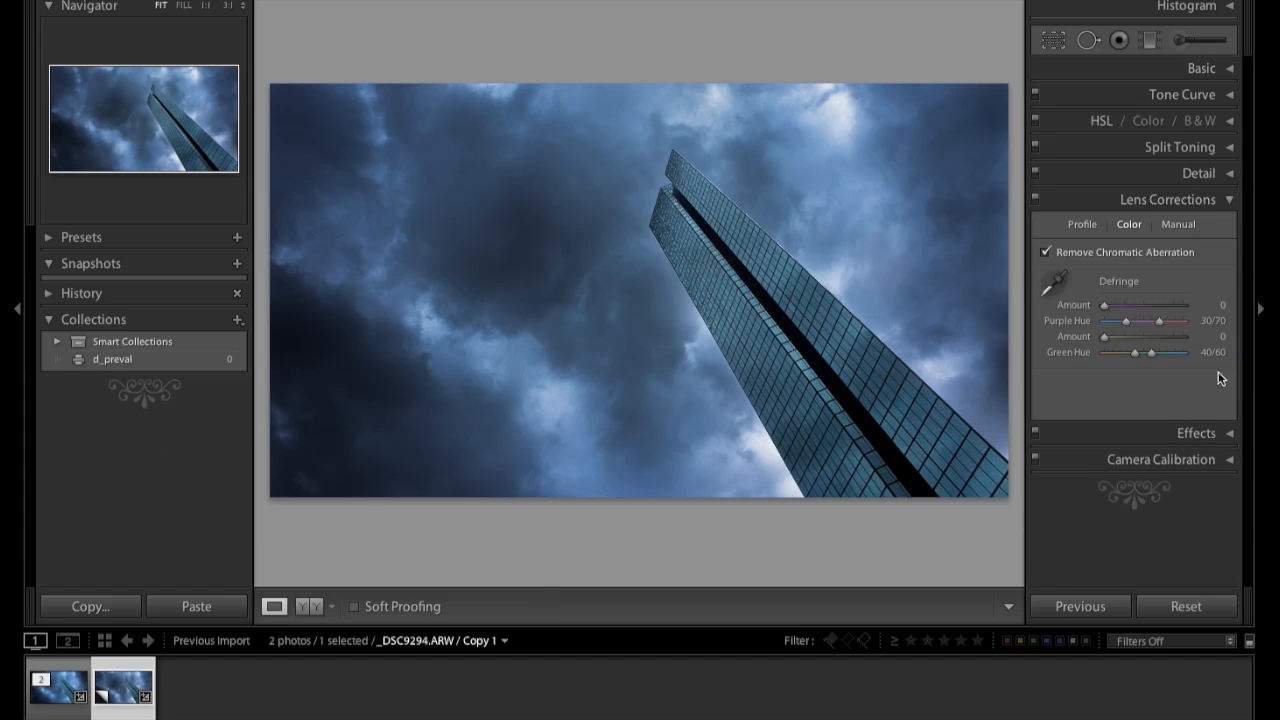
{"action": "left_click", "coordinate": [1179, 226]}
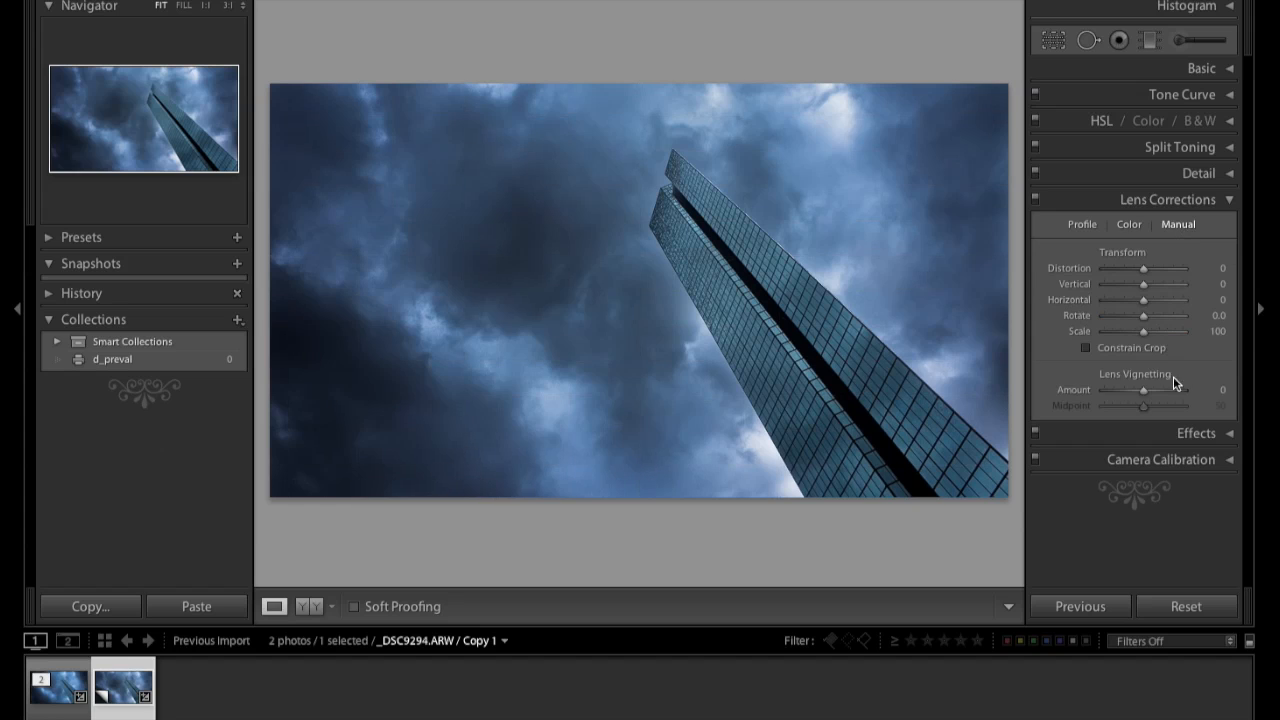
{"action": "left_click_drag", "start_coordinate": [1138, 392], "coordinate": [1130, 393]}
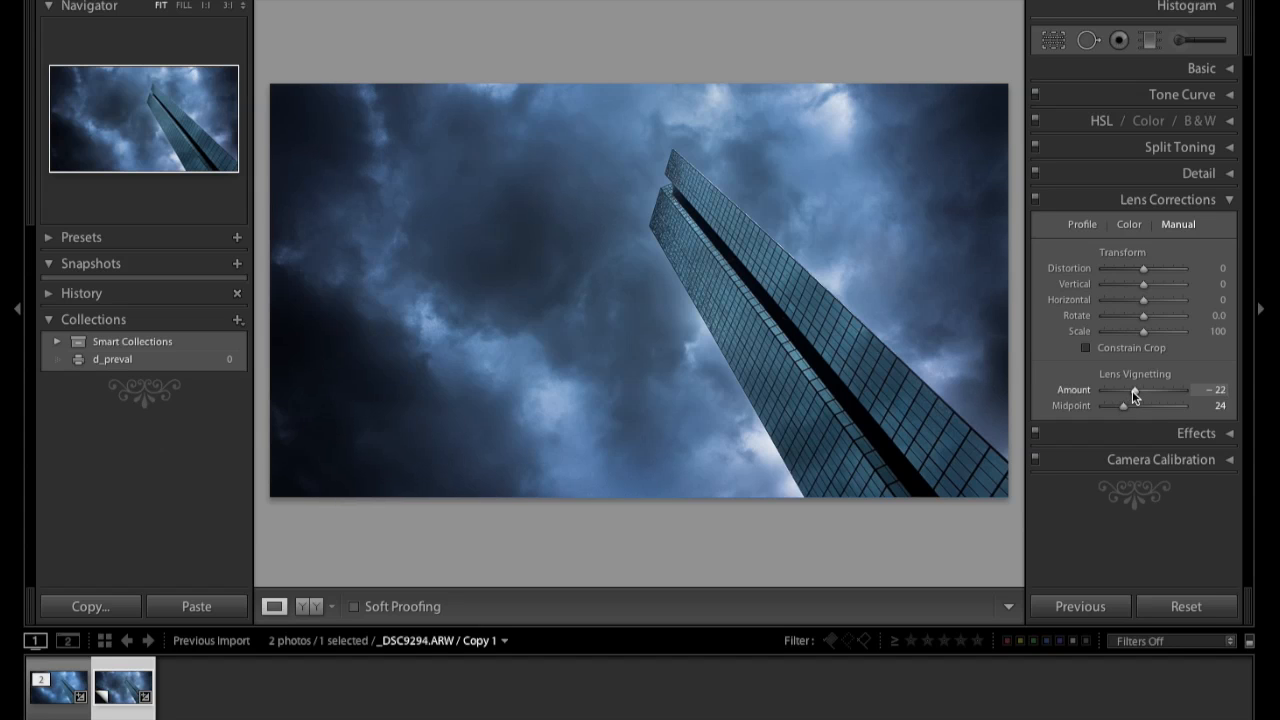
Step: Review the photo's sharpening settings and its chromatic aberration and defringe settings
{"action": "left_click", "coordinate": [1215, 174]}
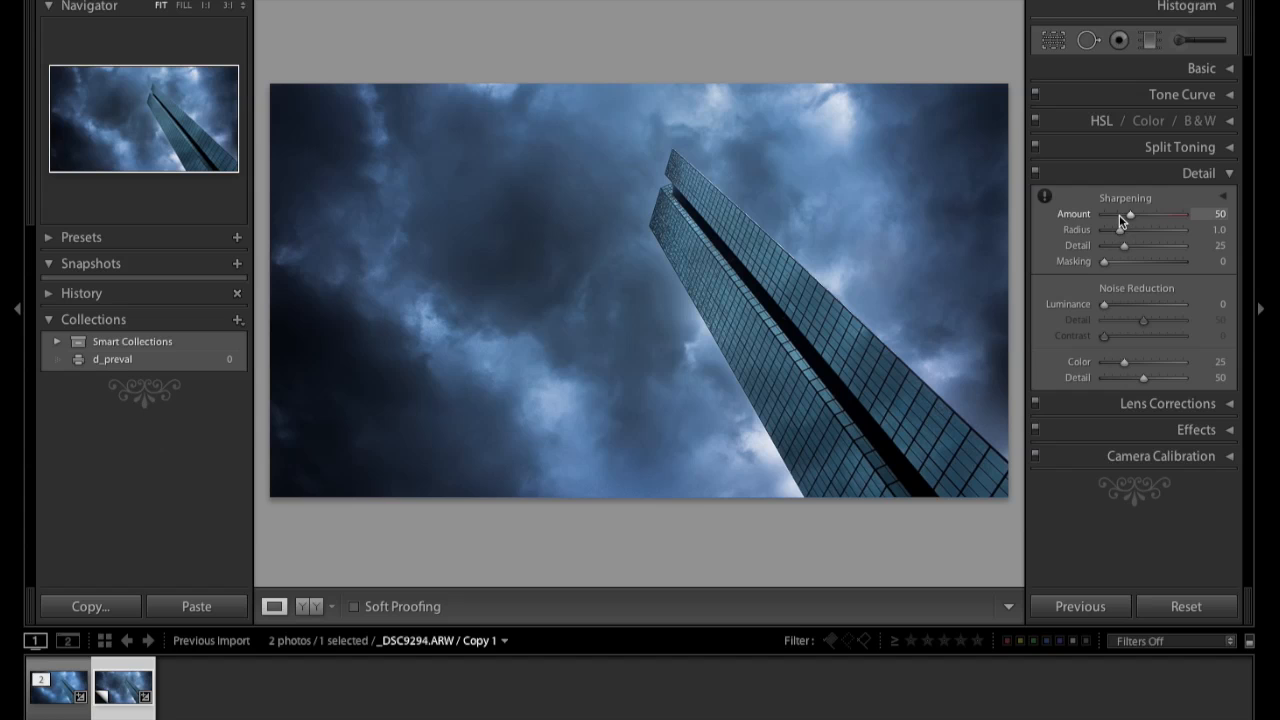
{"action": "left_click", "coordinate": [1231, 174]}
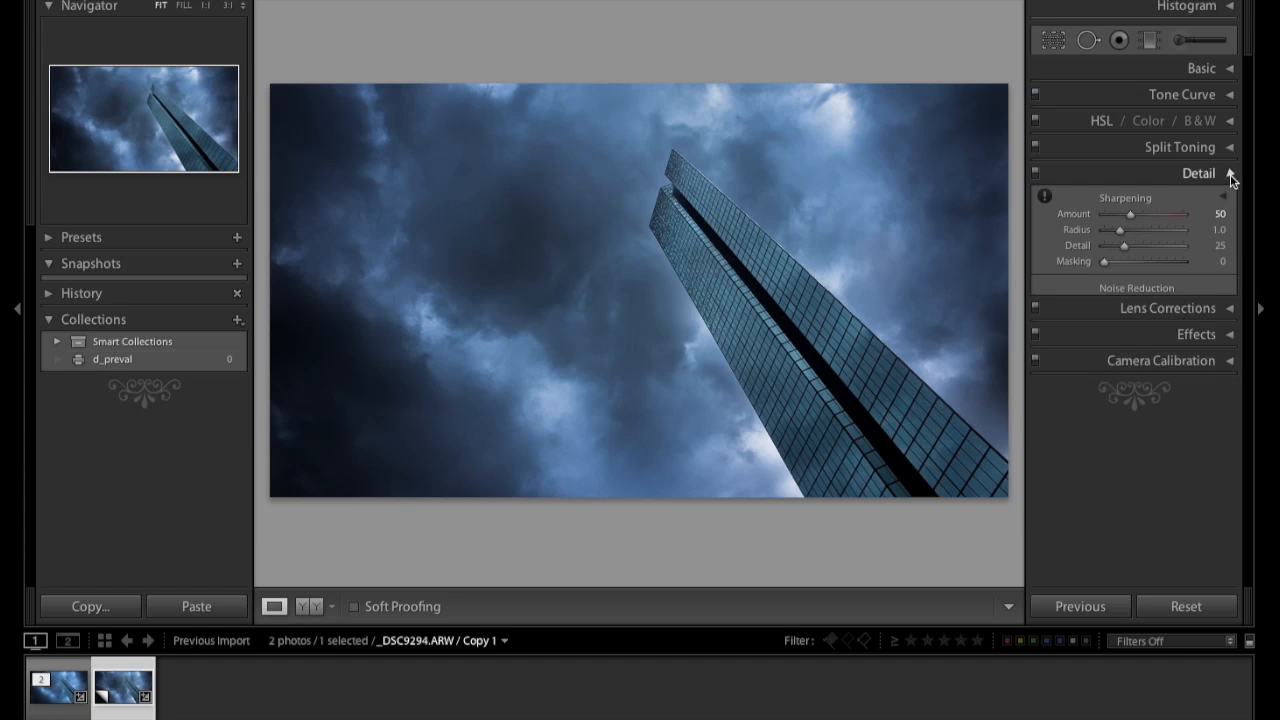
{"action": "left_click", "coordinate": [1228, 202]}
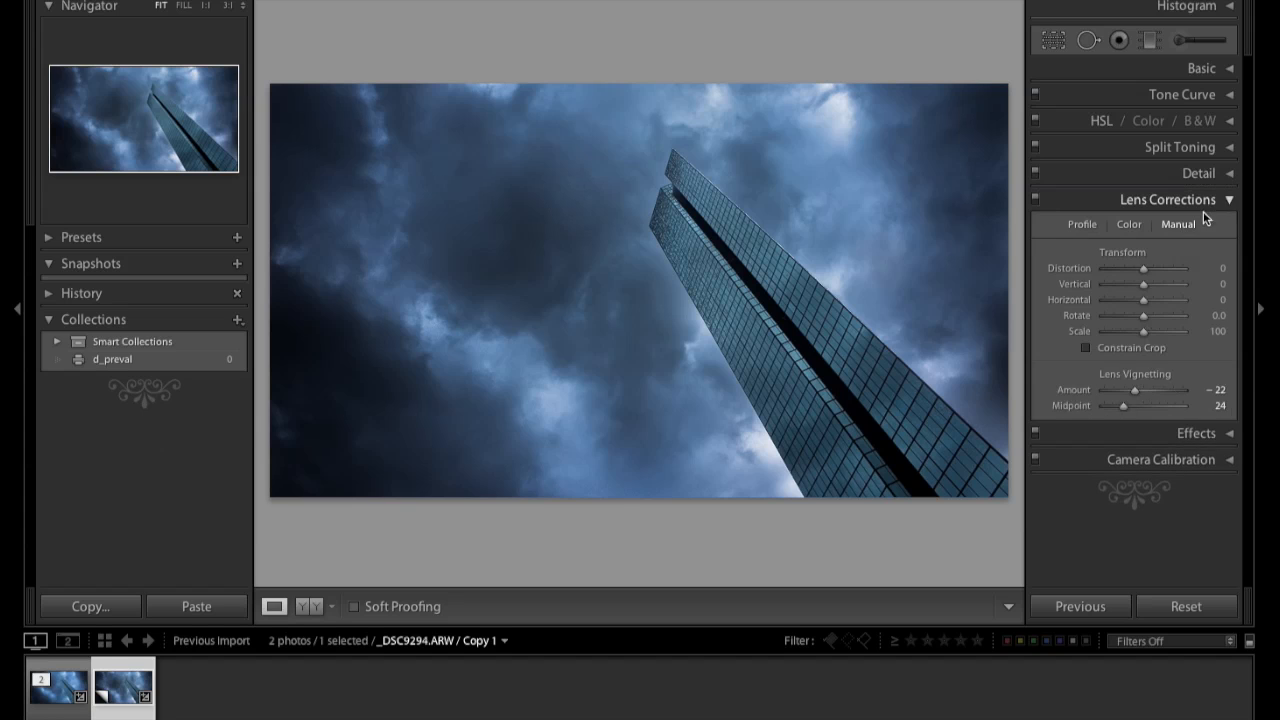
{"action": "left_click", "coordinate": [1130, 225]}
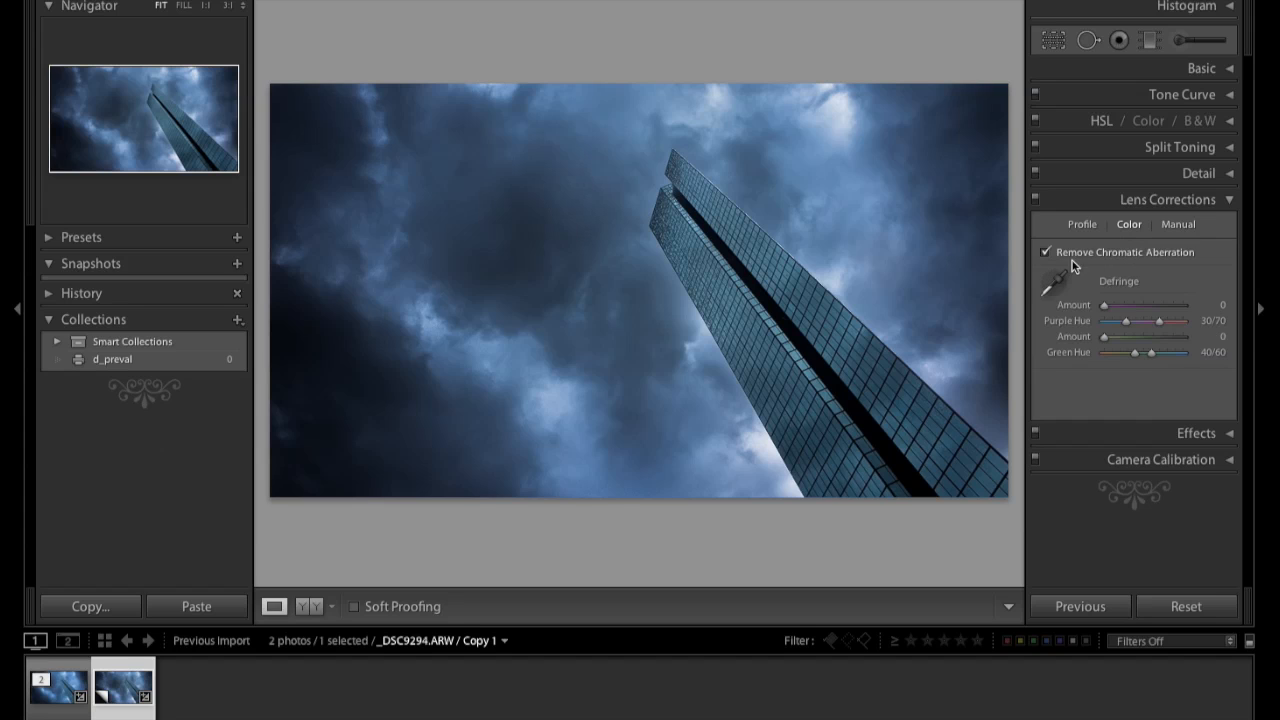